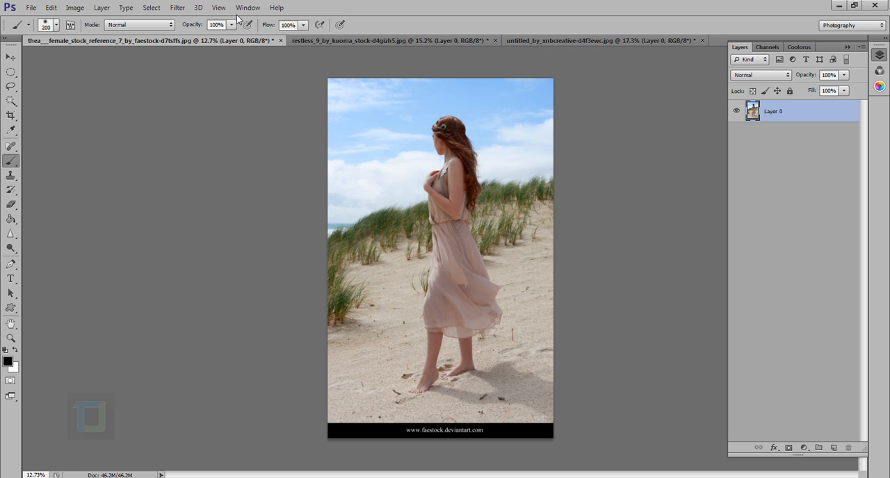
Add a Vibrance adjustment layer above Layer 0 with Vibrance set to +100
left_click(804, 448)
left_click(820, 303)
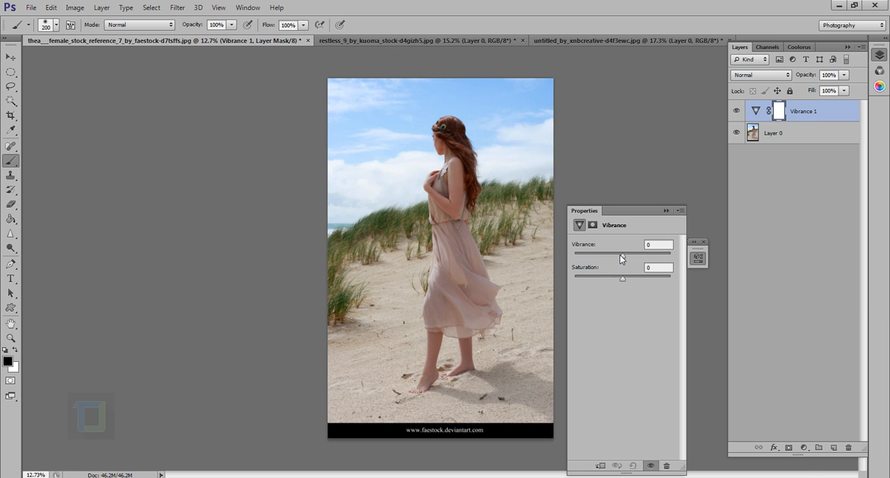
left_click_drag(621, 255, 699, 259)
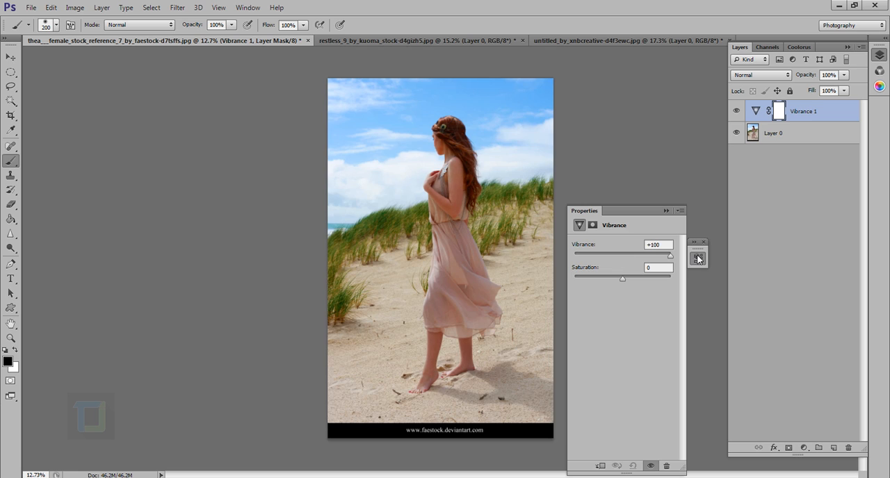
left_click(666, 210)
Compare the photo with and without the Vibrance 1 adjustment, examining the woman, the sky and the grass up close
left_click(738, 112)
left_click(738, 112)
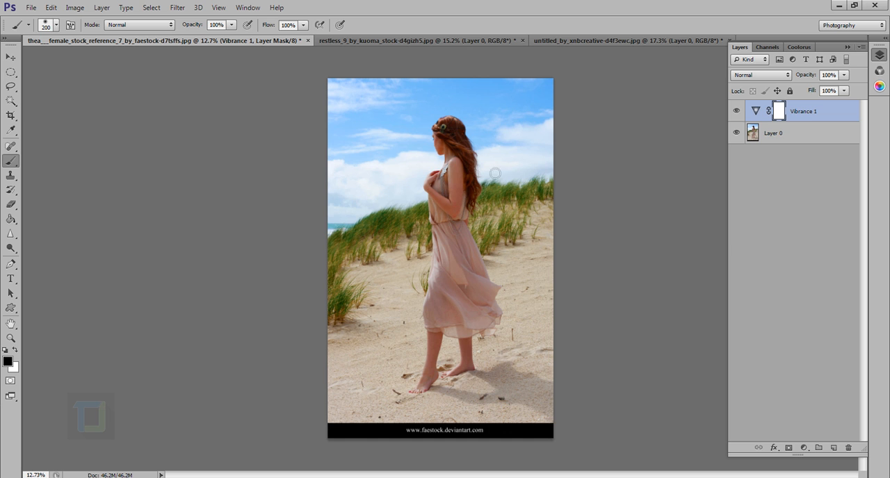
scroll(381, 119, "up", 3)
scroll(385, 121, "up", 2)
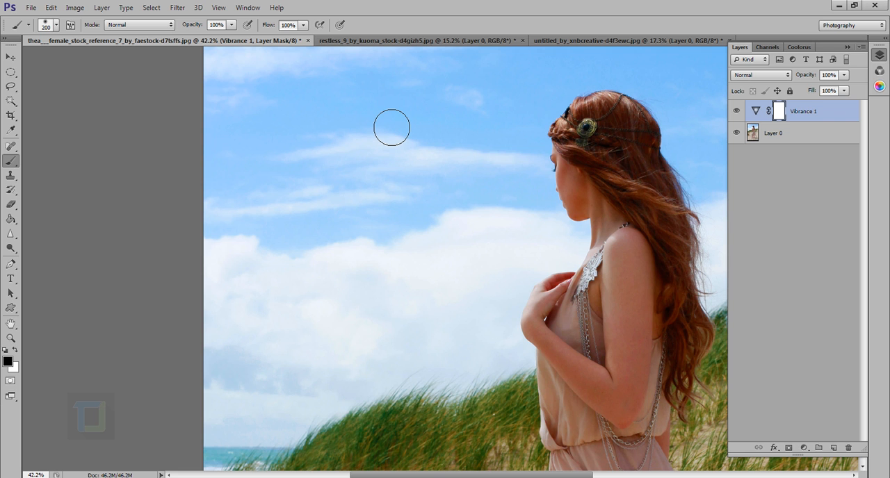
scroll(698, 113, "up", 1)
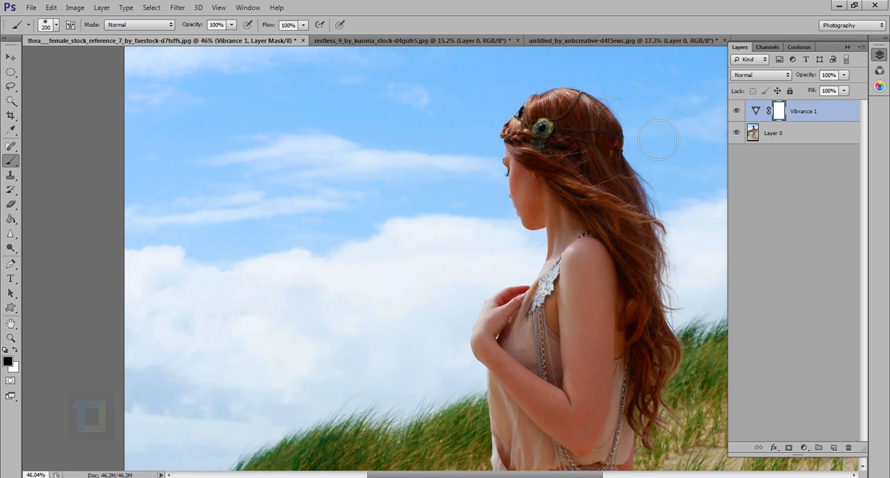
left_click(736, 112)
scroll(370, 109, "down", 2)
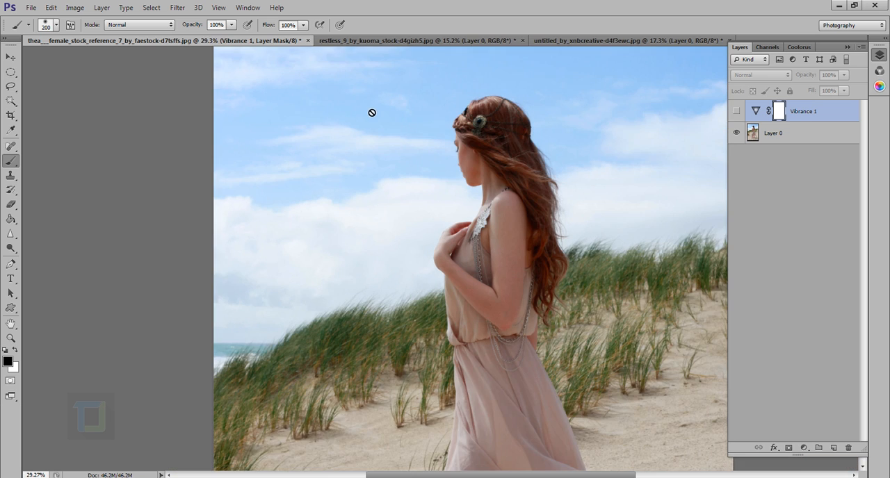
left_click(736, 111)
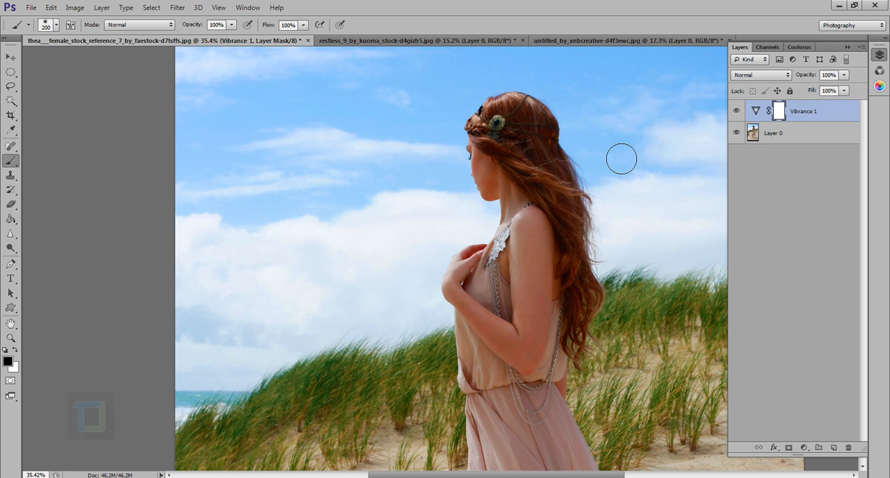
scroll(621, 159, "down", 5)
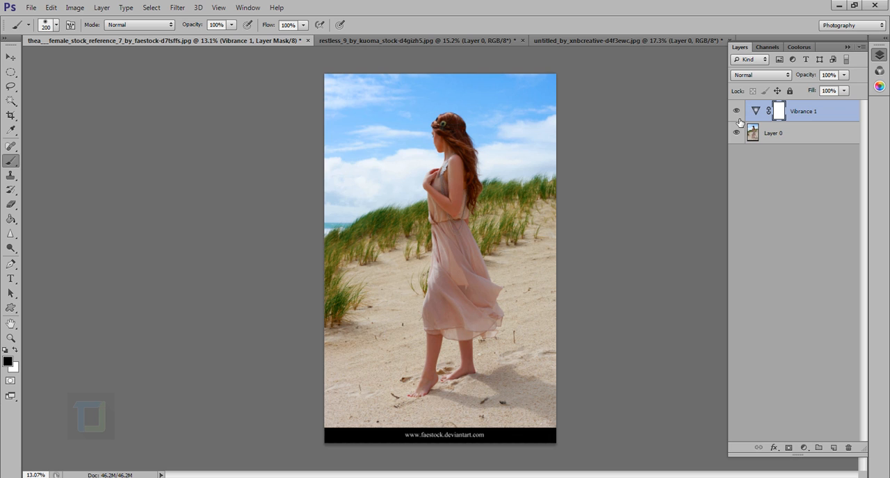
Hide Vibrance 1 and add a second Vibrance adjustment layer directly above Layer 0 with increased Saturation
left_click(737, 111)
left_click(793, 134)
left_click(804, 448)
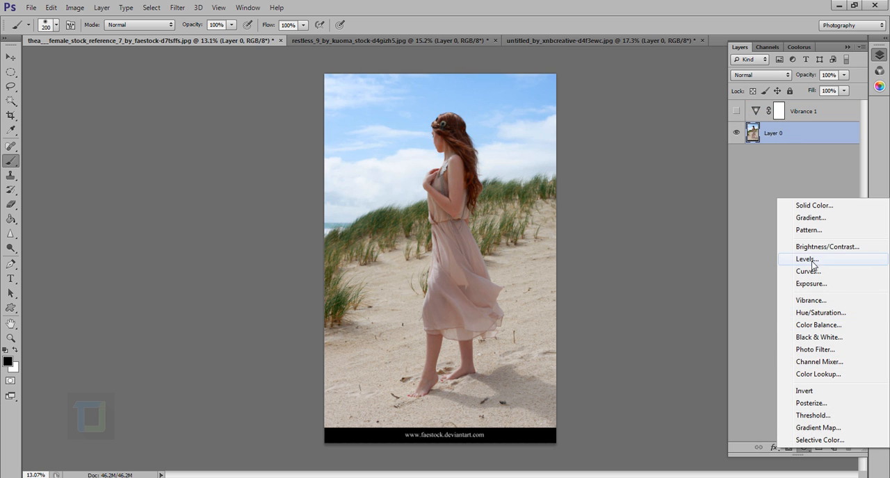
left_click(811, 300)
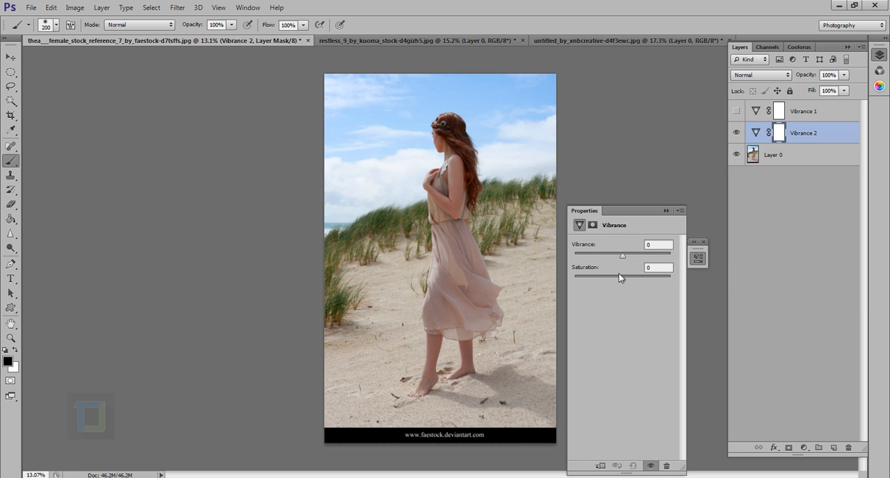
left_click(680, 211)
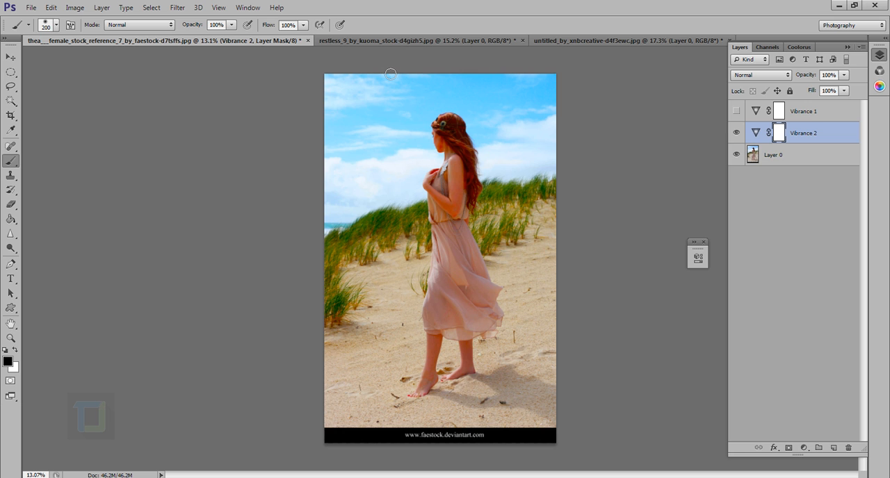
Examine the saturated version up close and compare it with the vibrance version by alternating the visibility of the two adjustment layers
scroll(391, 74, "up", 5)
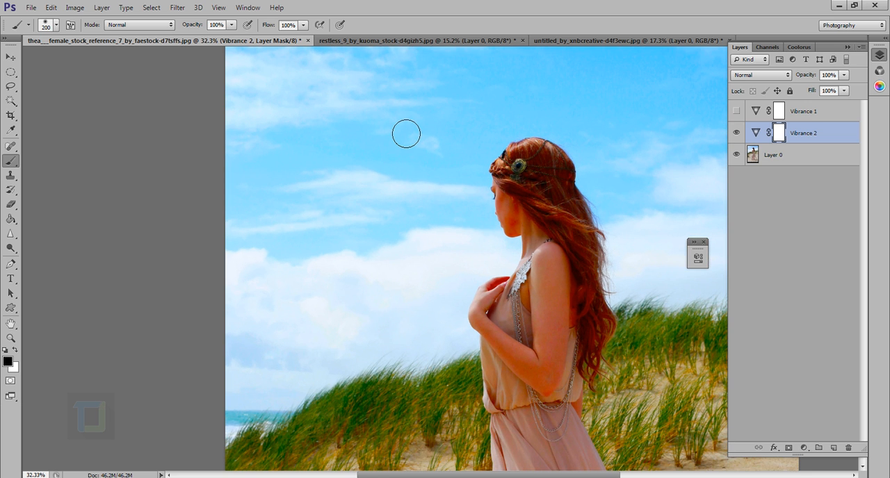
scroll(409, 203, "up", 1)
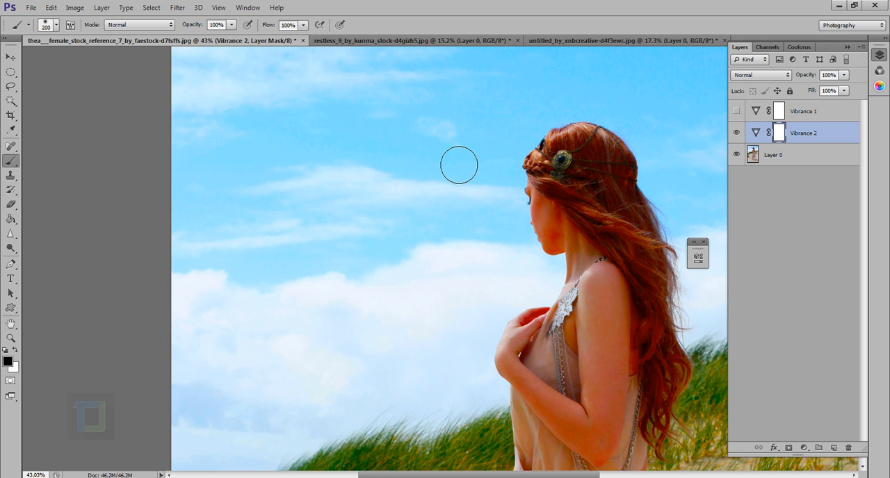
scroll(457, 162, "down", 5)
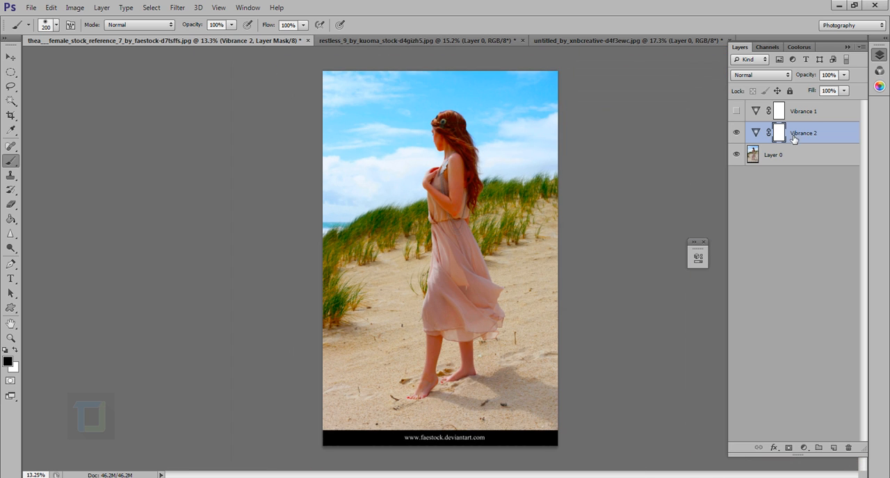
left_click(737, 133)
left_click(737, 112)
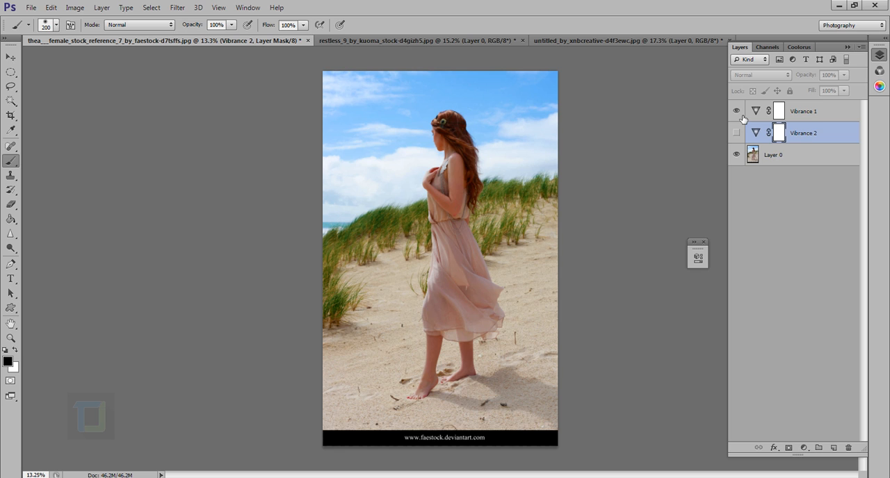
left_click(737, 133)
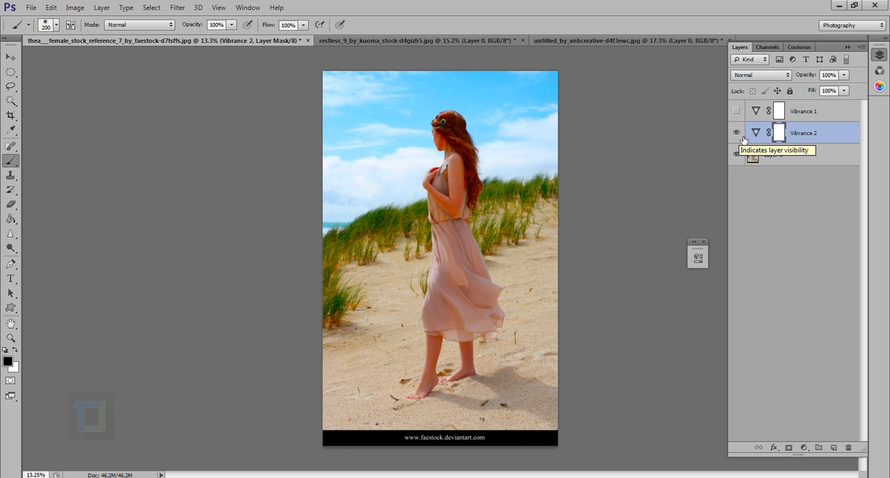
left_click(737, 133)
left_click(736, 112)
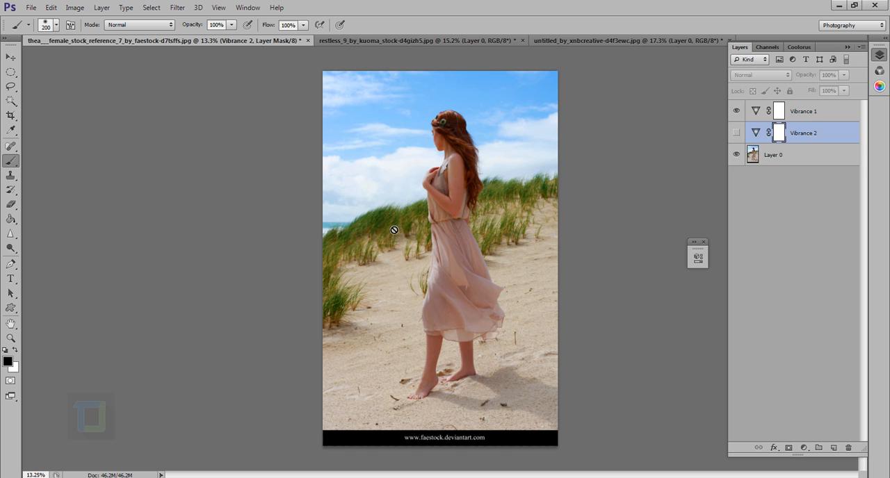
Examine the dune grass up close with the Vibrance 1 adjustment switched off and on
scroll(404, 207, "up", 4)
scroll(403, 207, "up", 4)
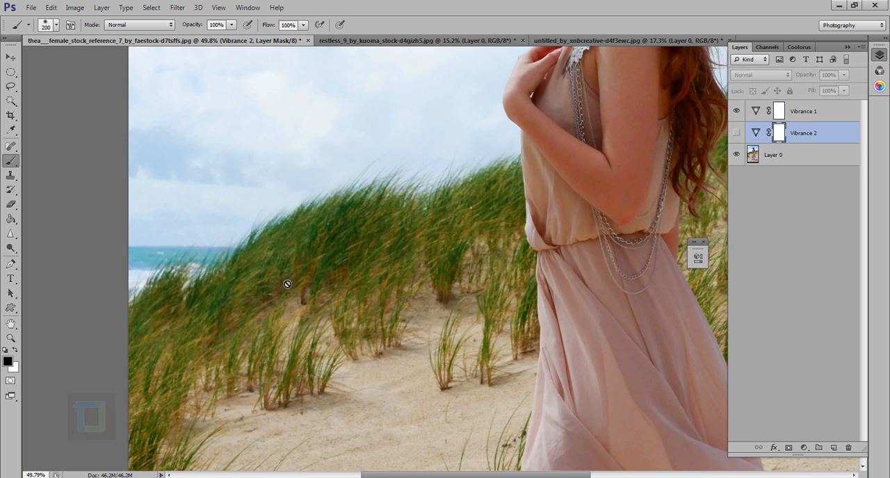
left_click(736, 113)
left_click(736, 113)
left_click(736, 112)
left_click(737, 112)
scroll(564, 259, "down", 2)
scroll(564, 260, "down", 2)
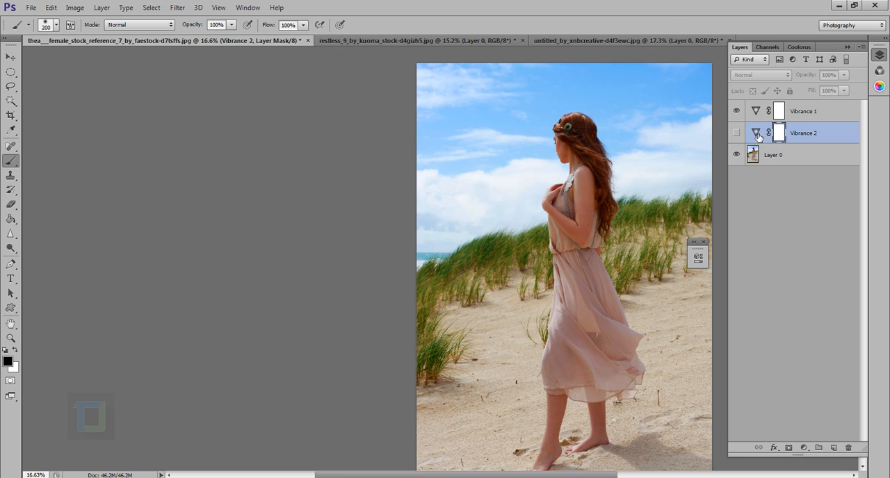
Show Vibrance 2 instead of Vibrance 1 and examine the saturated skin tones on the woman's face and arm
left_click(737, 112)
left_click(737, 133)
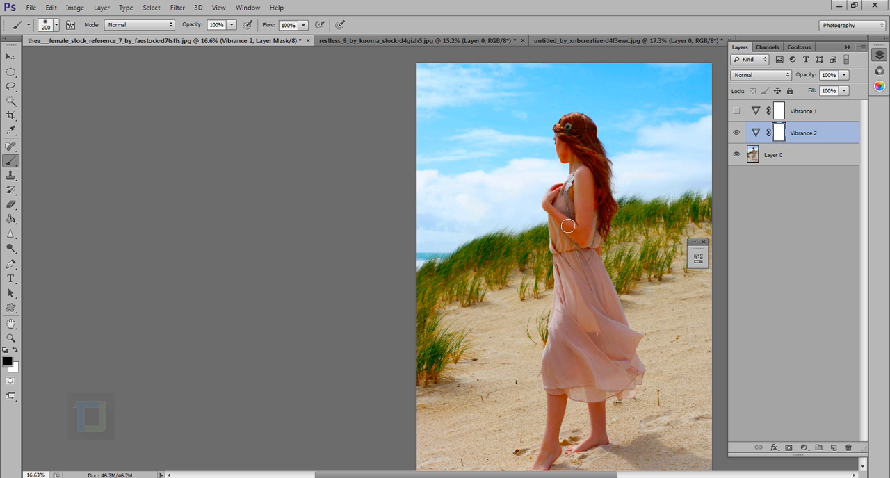
scroll(571, 147, "up", 3)
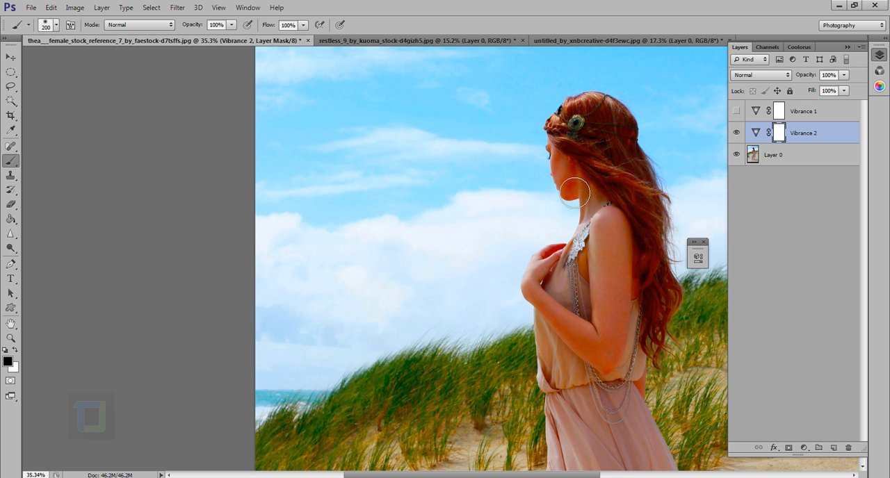
scroll(575, 193, "down", 1)
scroll(575, 193, "up", 2)
scroll(567, 186, "down", 6)
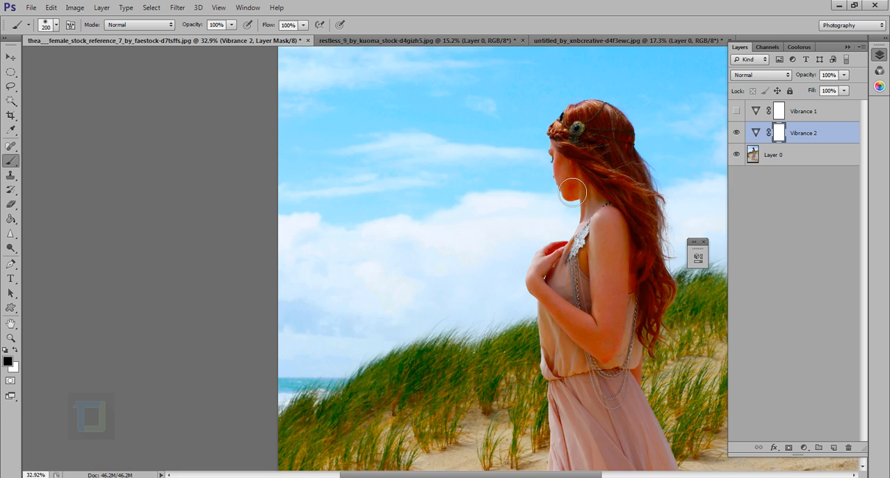
Duplicate Layer 0, place the copy between the two Vibrance adjustment layers, and make Vibrance 1 visible
left_click(811, 162)
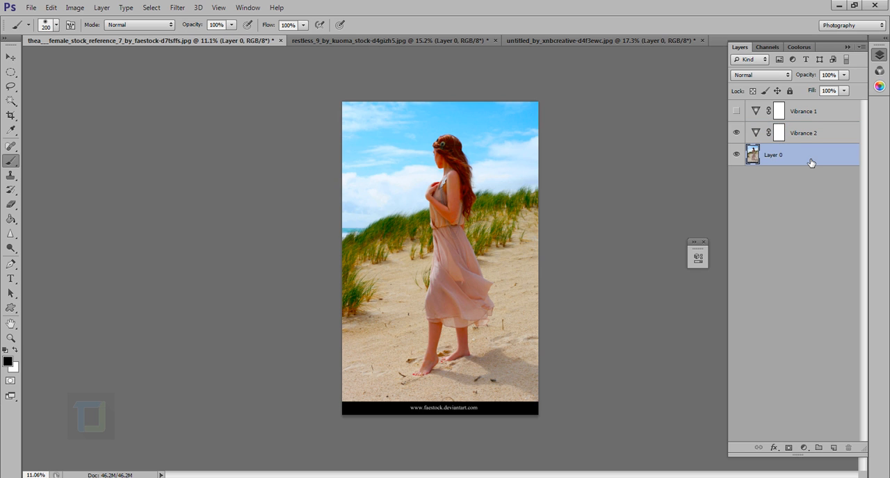
key("ctrl+j")
left_click_drag(808, 159, 811, 127)
left_click(736, 111)
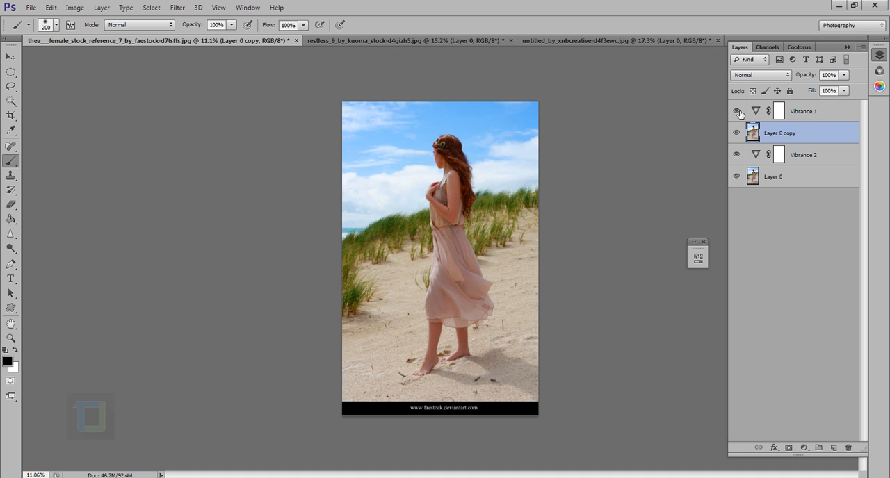
Group Vibrance 1 with the Layer 0 copy and name the group "vib"
left_click(809, 113, "ctrl")
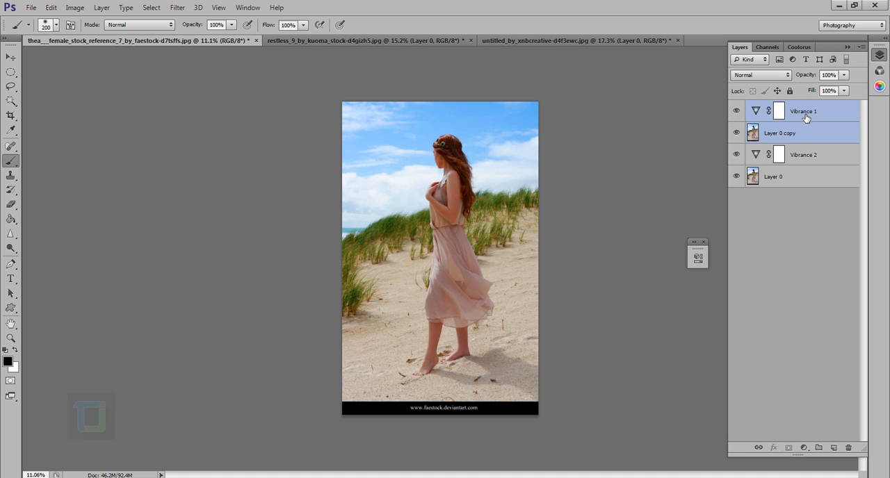
key("ctrl+g")
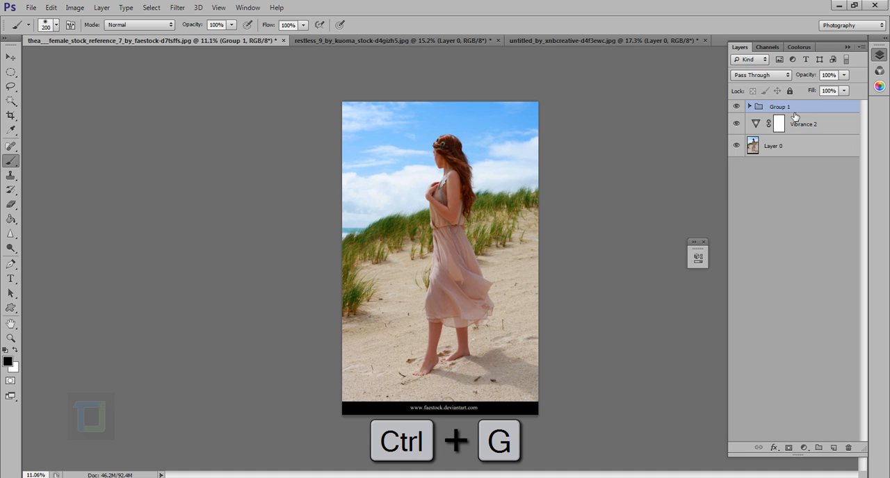
double_click(782, 107)
type("vib")
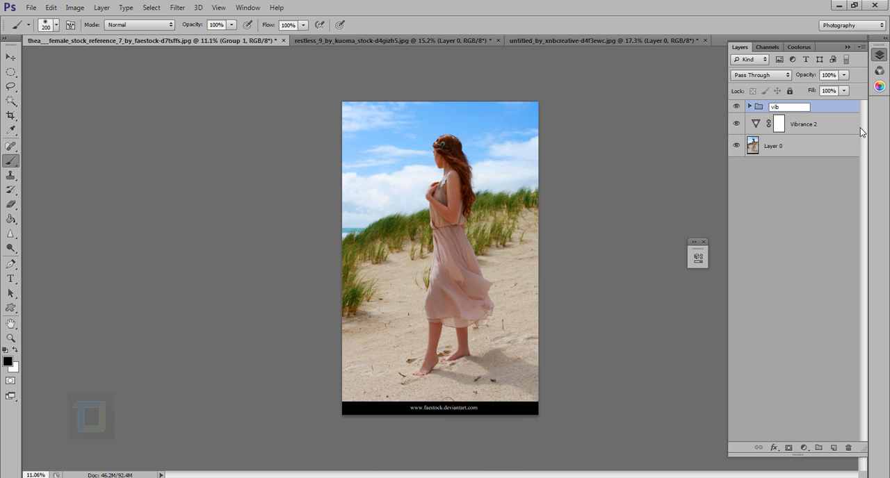
key("Return")
Group Vibrance 2 with the original Layer 0 and name the group "sat"
left_click(820, 133)
left_click(820, 150, "shift")
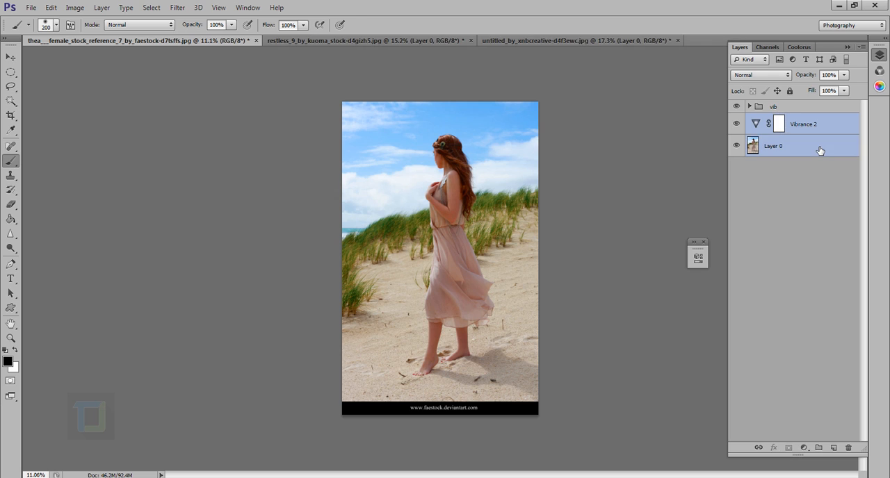
key("ctrl+g")
double_click(784, 120)
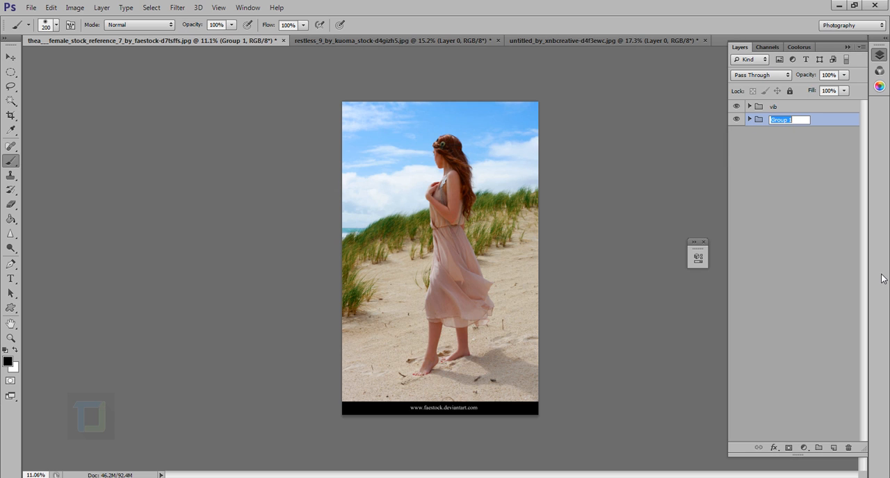
type("sat")
key("Return")
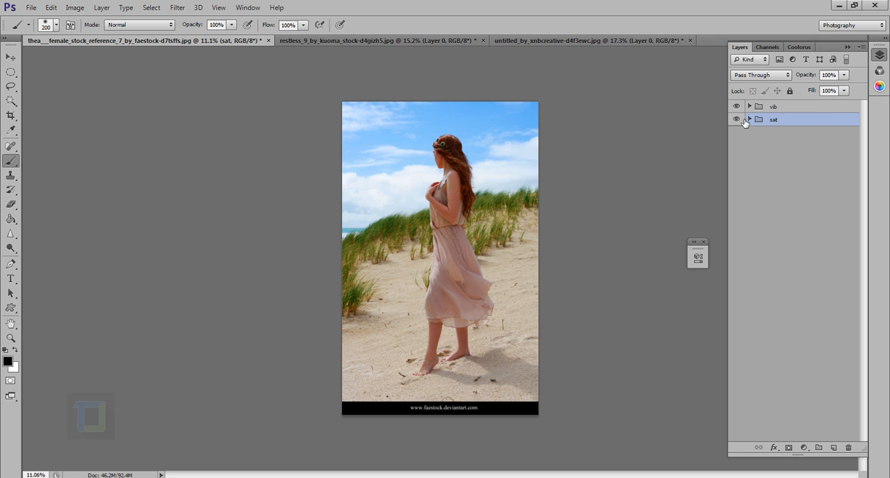
Hide the vib group, expand the sat group, and examine the oversaturated skin on the woman's face at high magnification
left_click(736, 107)
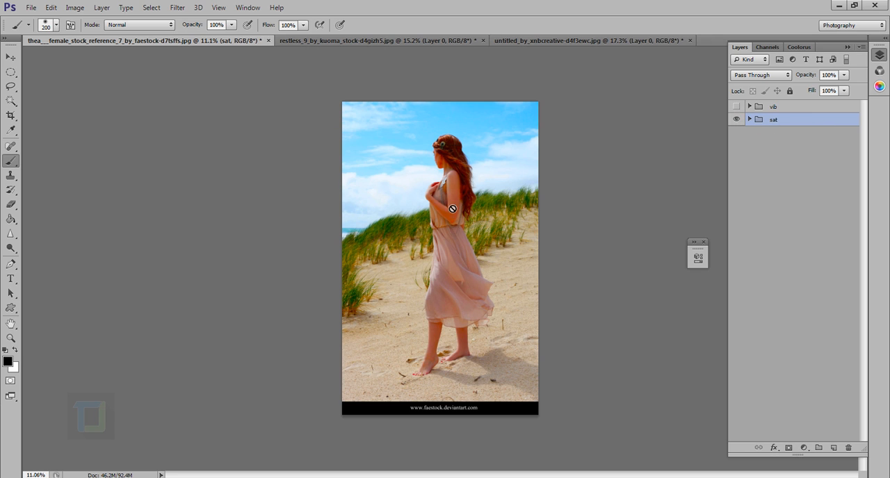
left_click(749, 120)
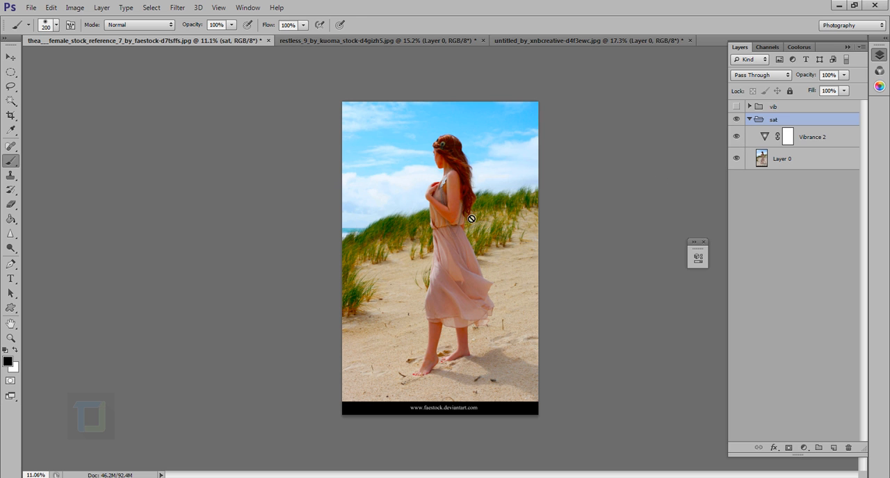
key("alt+bracketleft")
scroll(461, 135, "up", 7)
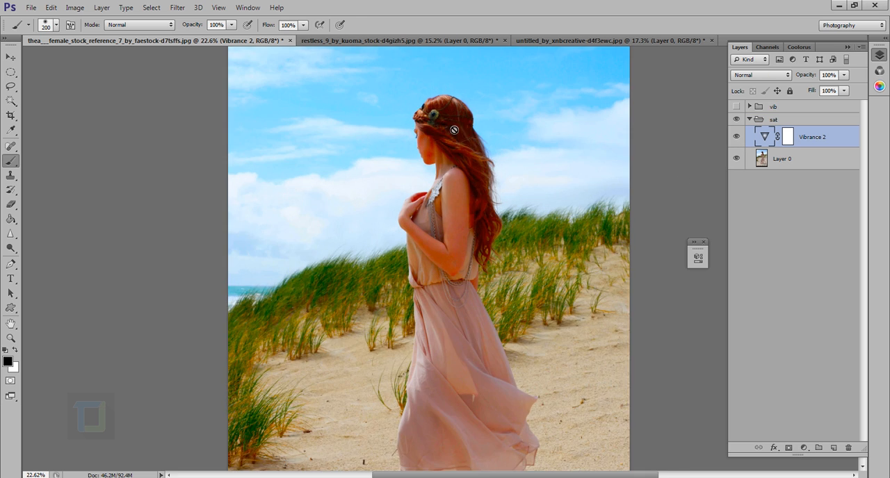
scroll(481, 267, "up", 1)
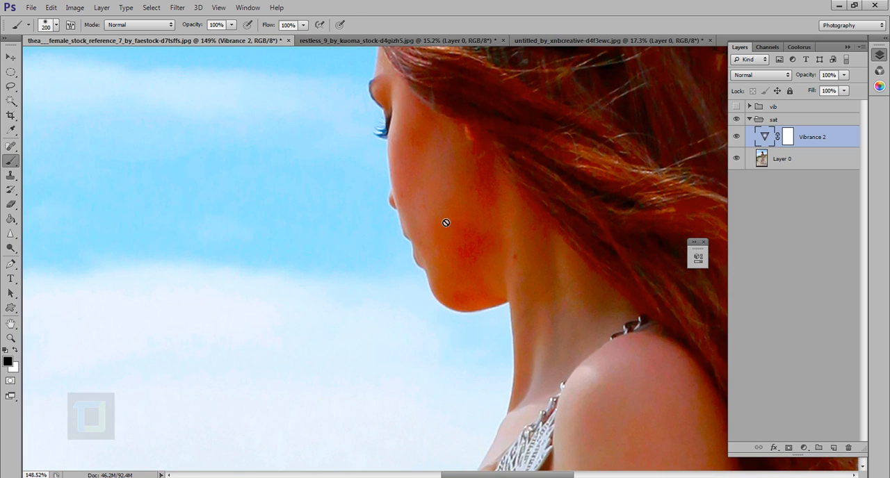
scroll(446, 223, "up", 1)
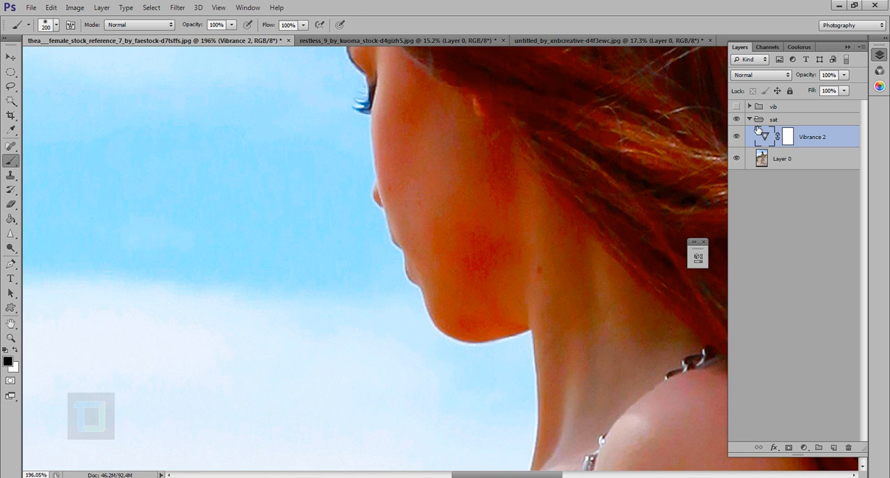
Hide Vibrance 2 and toggle the vib group's visibility to compare the original and vibrance-adjusted skin tones on the woman's face
left_click(738, 139)
left_click(738, 139)
left_click(737, 137)
left_click(737, 107)
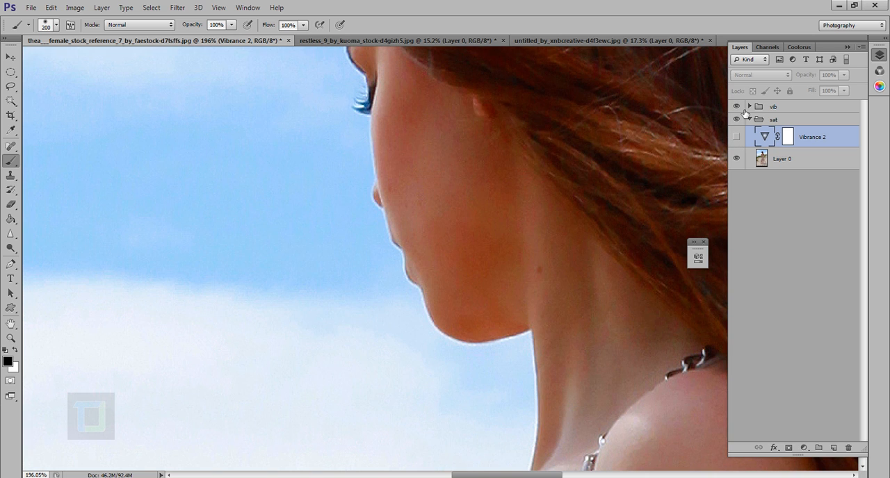
left_click(737, 107)
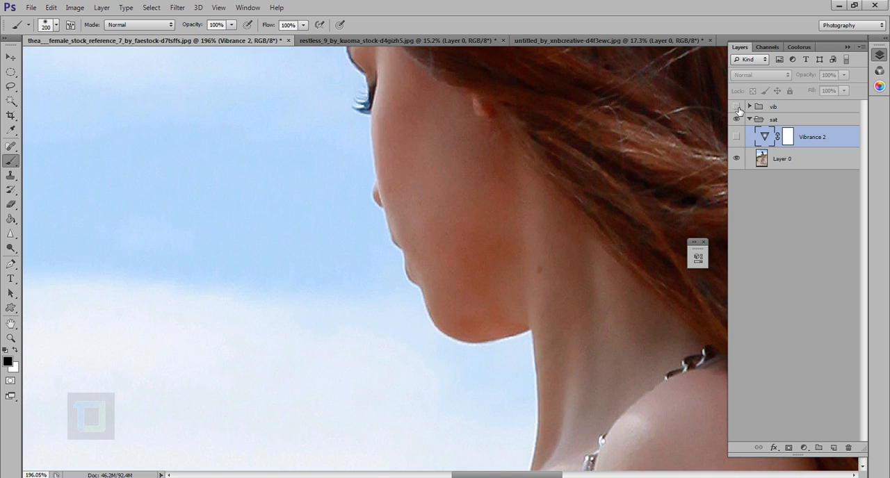
left_click(737, 106)
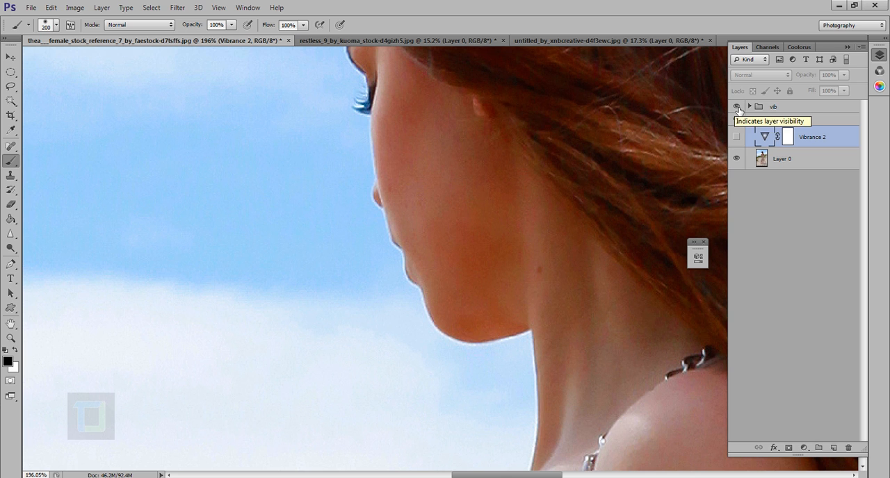
scroll(417, 228, "down", 4)
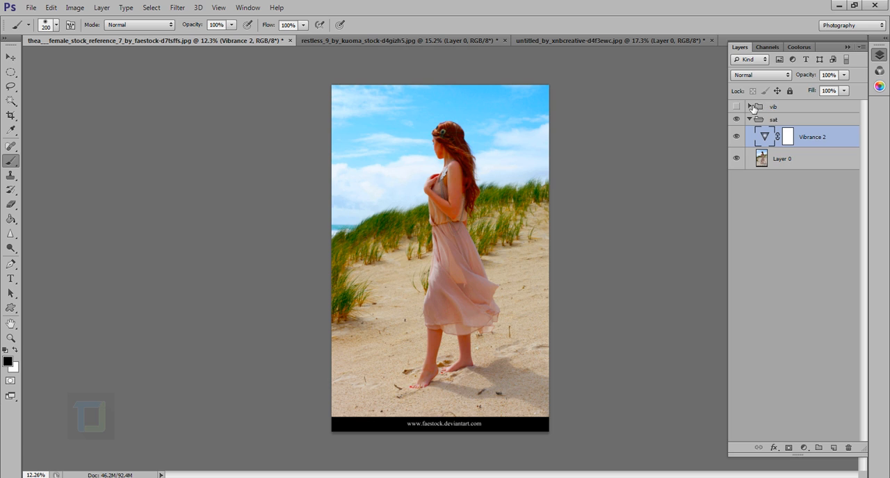
Add another Vibrance adjustment layer at the top of the sat group, keeping its default values
left_click(800, 122)
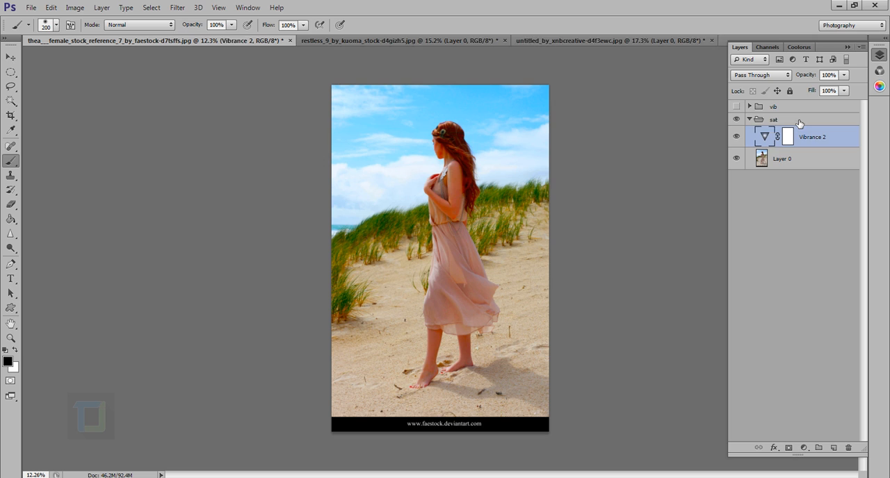
left_click(804, 448)
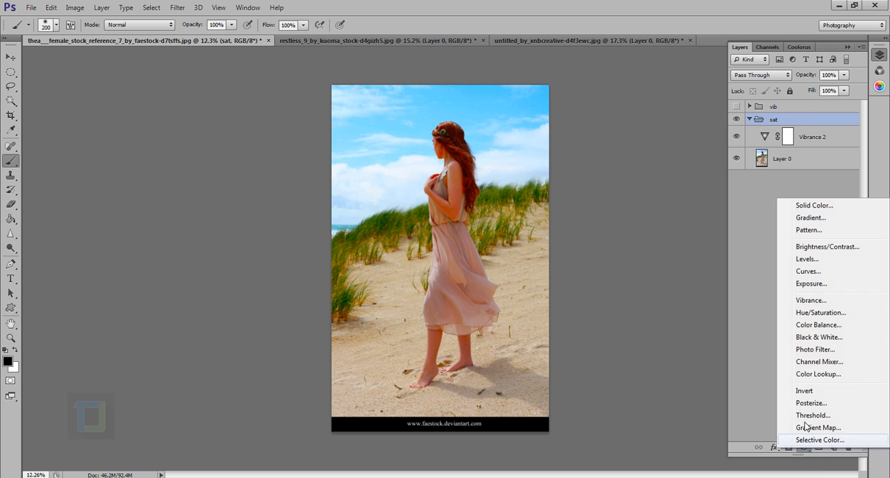
left_click(811, 300)
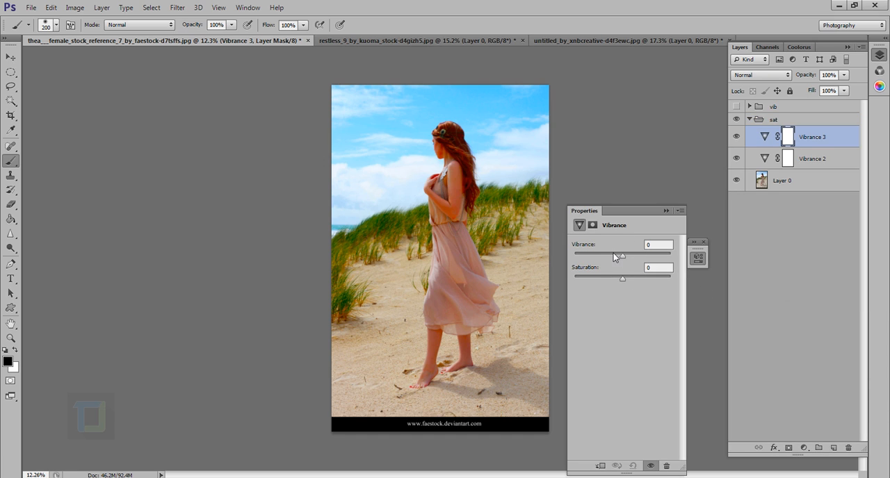
left_click(666, 211)
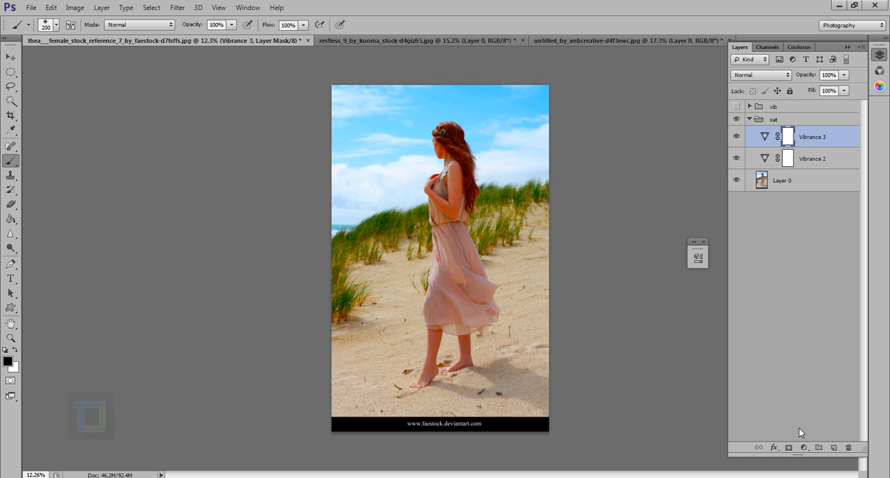
Hide Vibrance 3 and Vibrance 2 in the sat group, keep the group and Layer 0 visible, and select Layer 0
left_click(799, 120)
left_click_drag(737, 137, 740, 157)
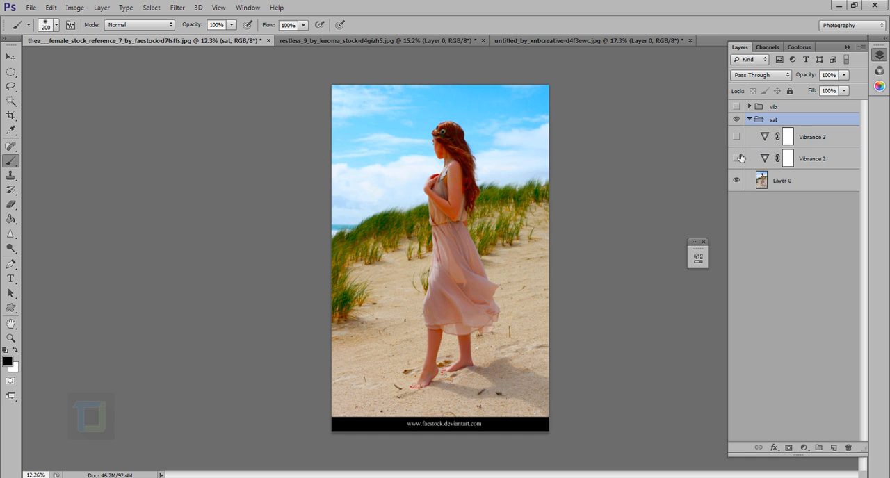
left_click(736, 120)
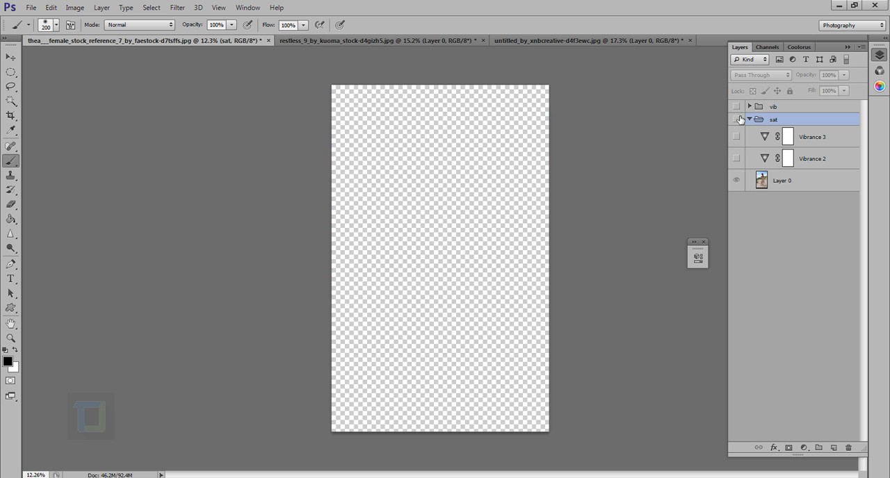
left_click(786, 182)
left_click(737, 181)
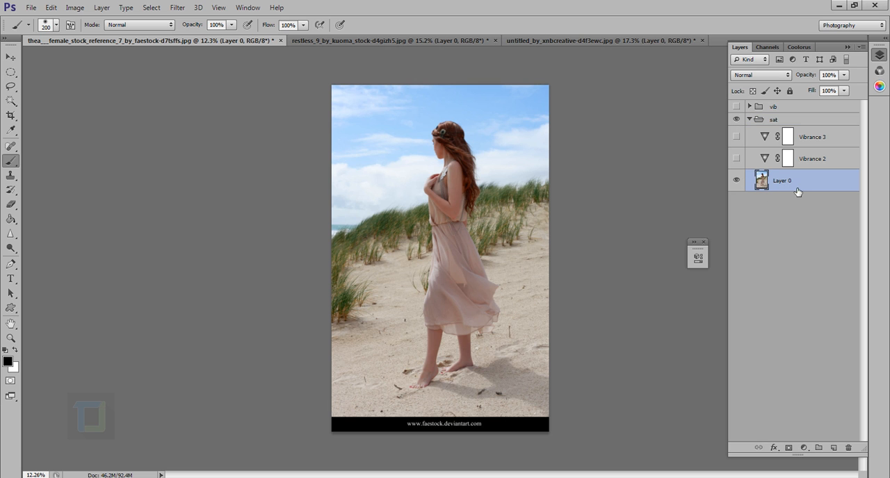
Add a Hue/Saturation adjustment layer directly above Layer 0, try Master saturation at +100, and settle on +24
left_click(804, 448)
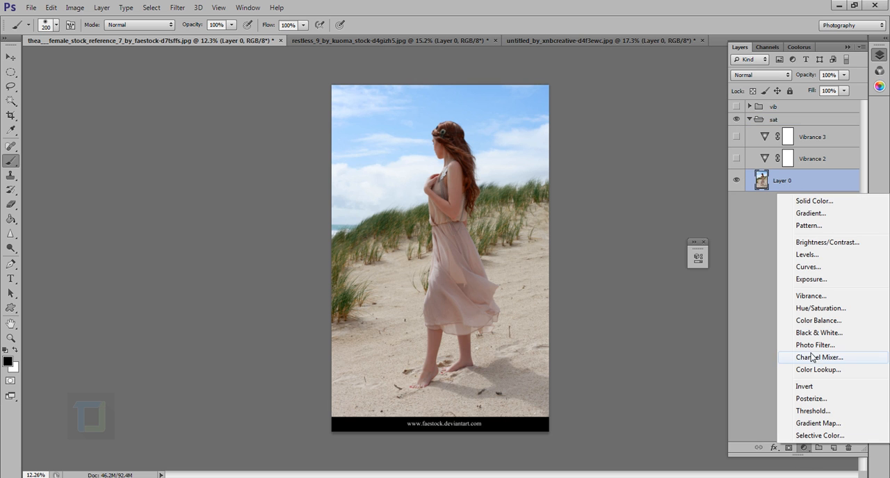
left_click(805, 309)
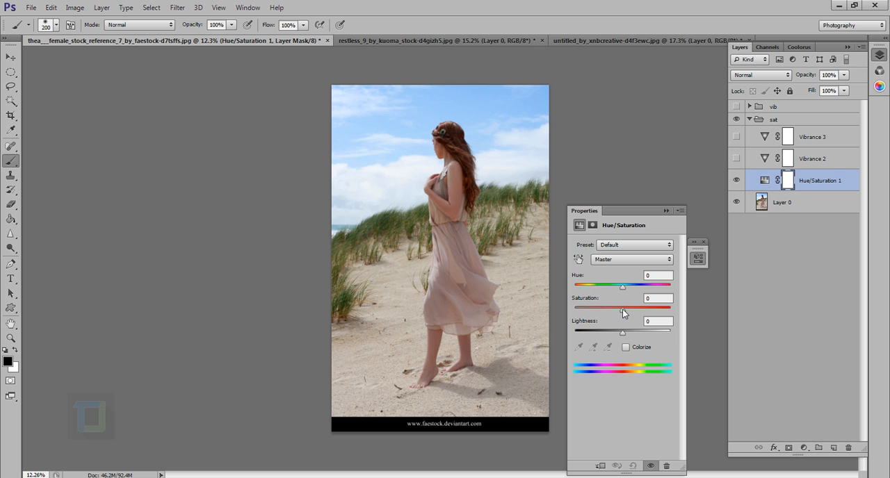
left_click_drag(623, 313, 710, 315)
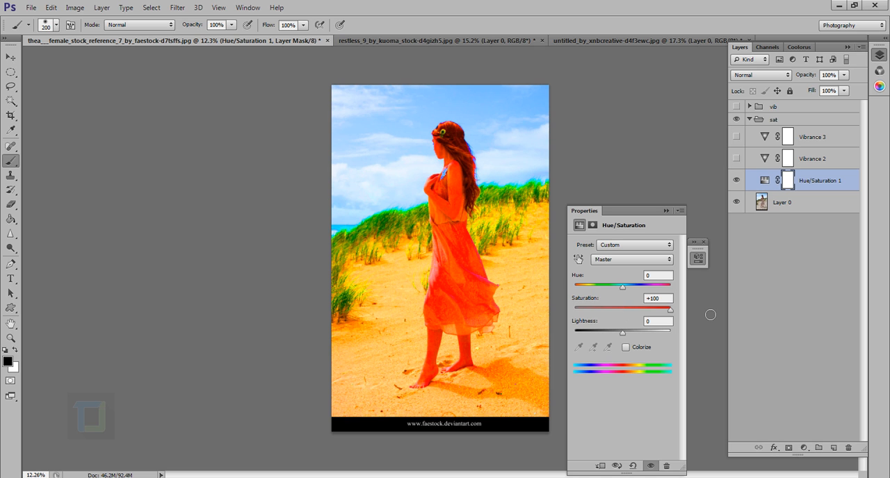
left_click_drag(672, 310, 644, 314)
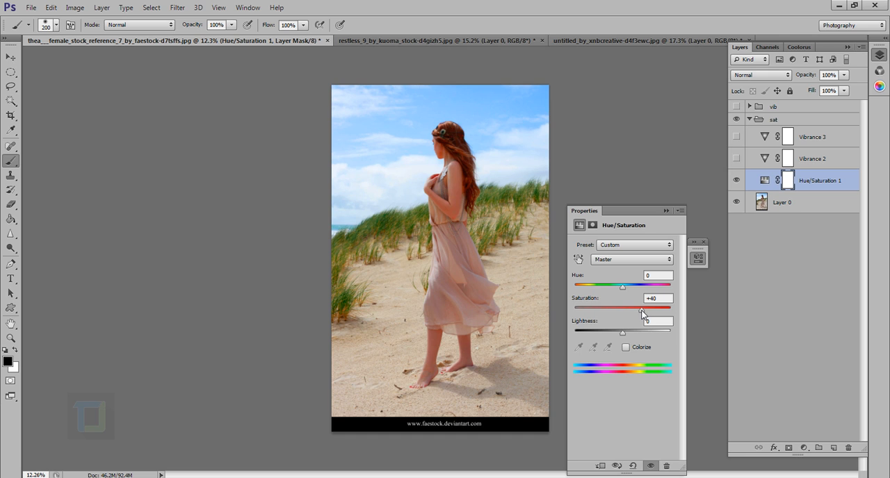
left_click_drag(642, 313, 636, 315)
left_click(665, 211)
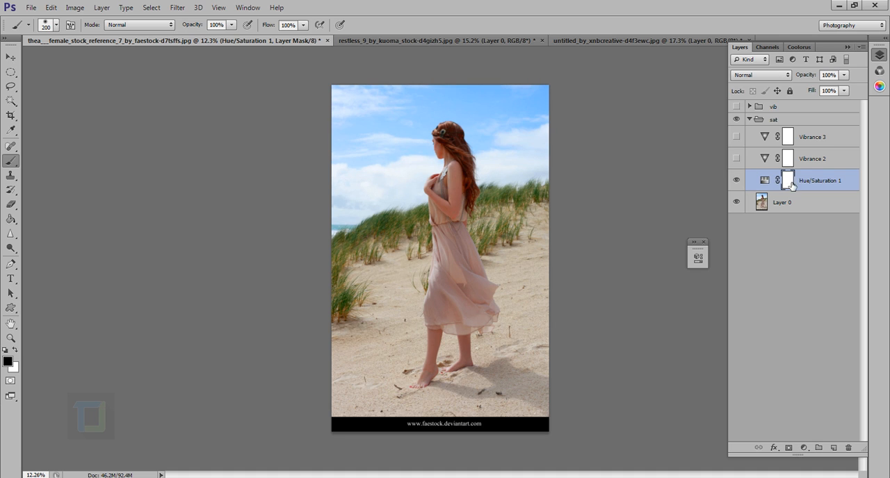
In the Hue/Saturation 1 adjustment, switch the colour range to Blues and raise its saturation to nearly +100
double_click(765, 180)
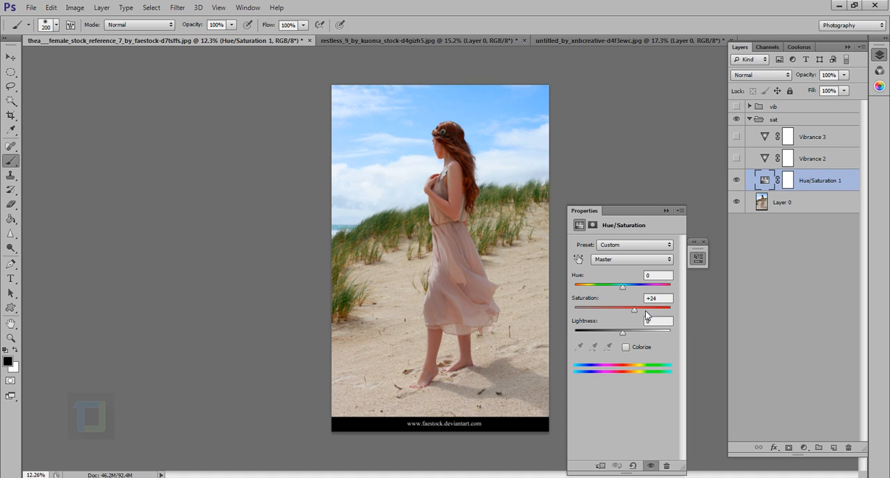
left_click(650, 260)
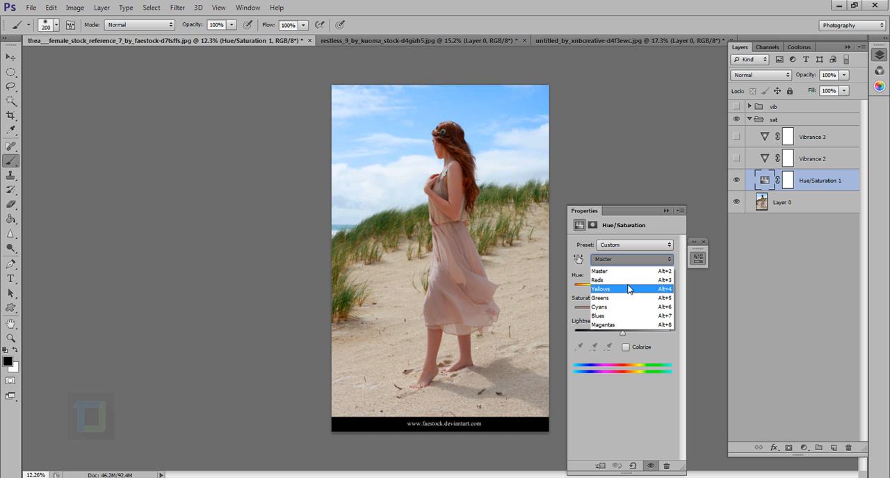
left_click(618, 317)
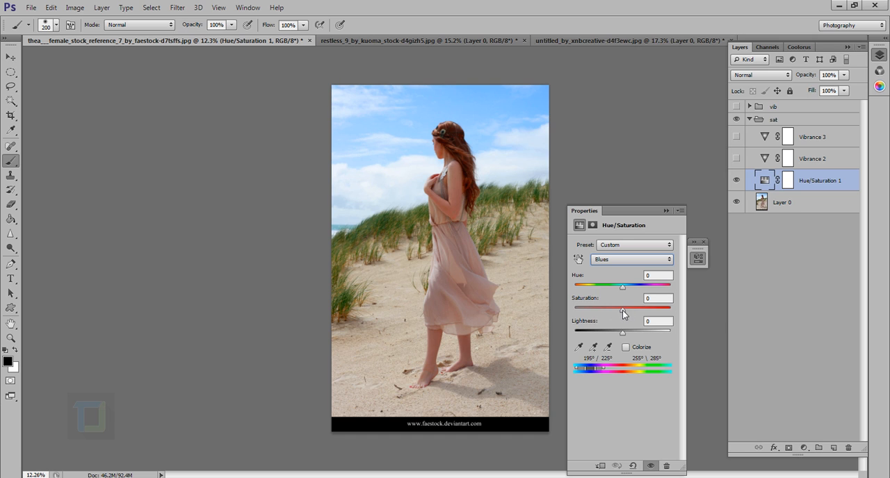
left_click_drag(627, 313, 725, 326)
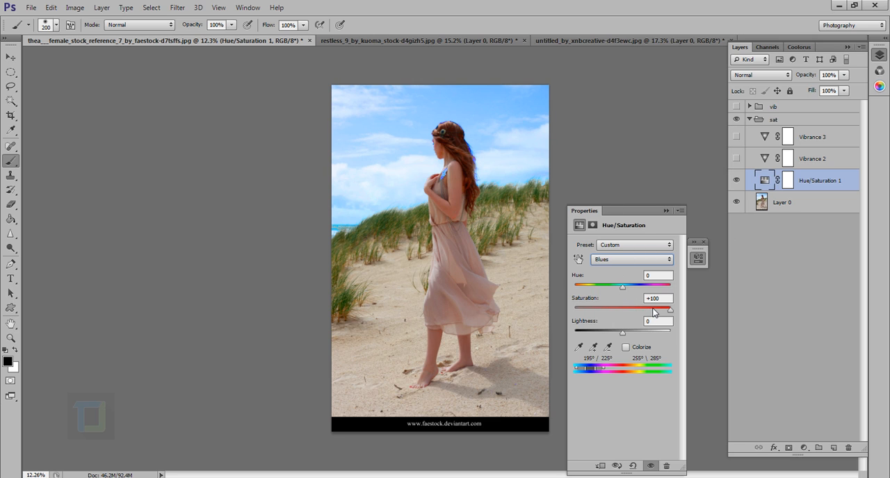
left_click_drag(670, 310, 667, 311)
left_click(665, 210)
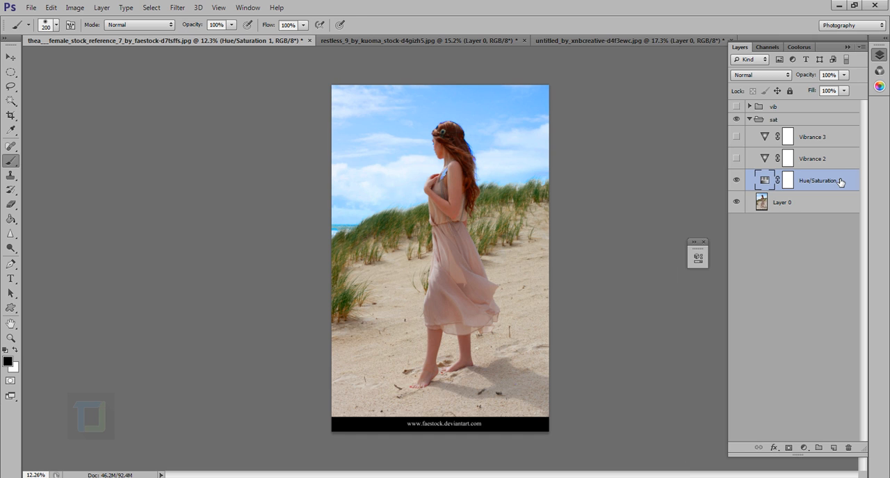
Delete the Hue/Saturation 1 layer and make Vibrance 2, Vibrance 3 and the vib group visible
key("Delete")
left_click_drag(737, 136, 736, 106)
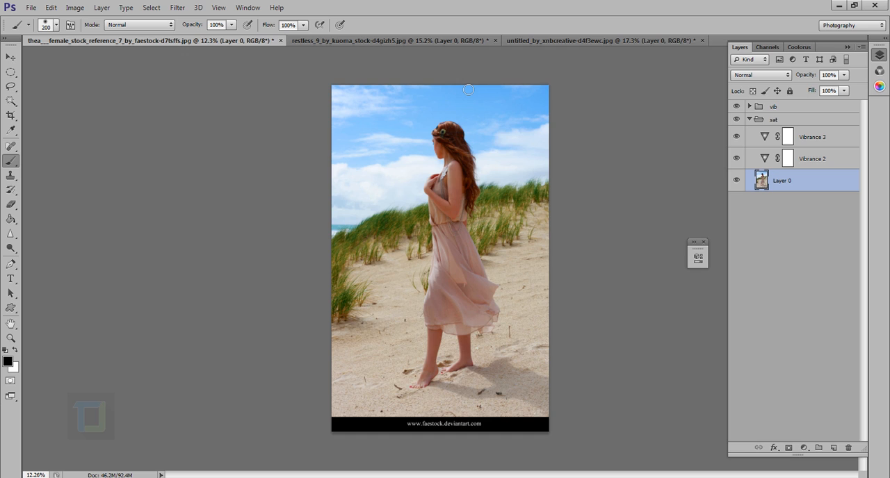
Switch to the restless_9 forest portrait and add a Vibrance adjustment layer above Layer 0 with Vibrance at +100
left_click(448, 40)
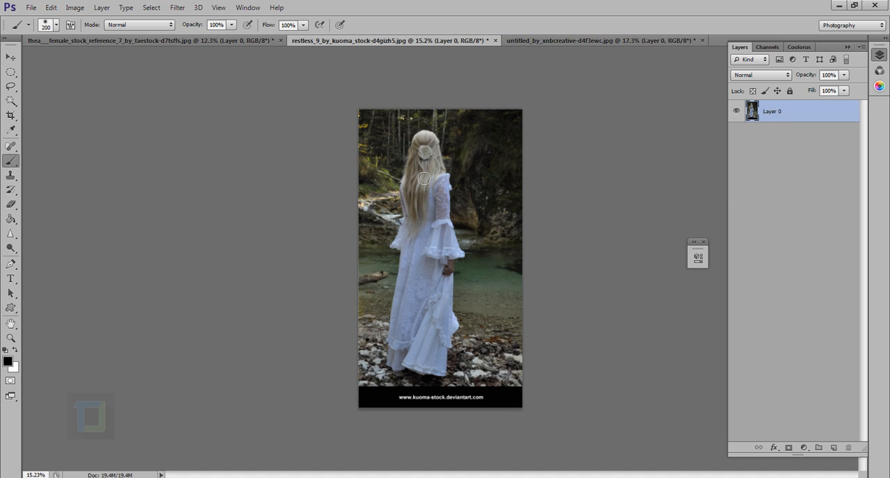
left_click(703, 242)
left_click(805, 449)
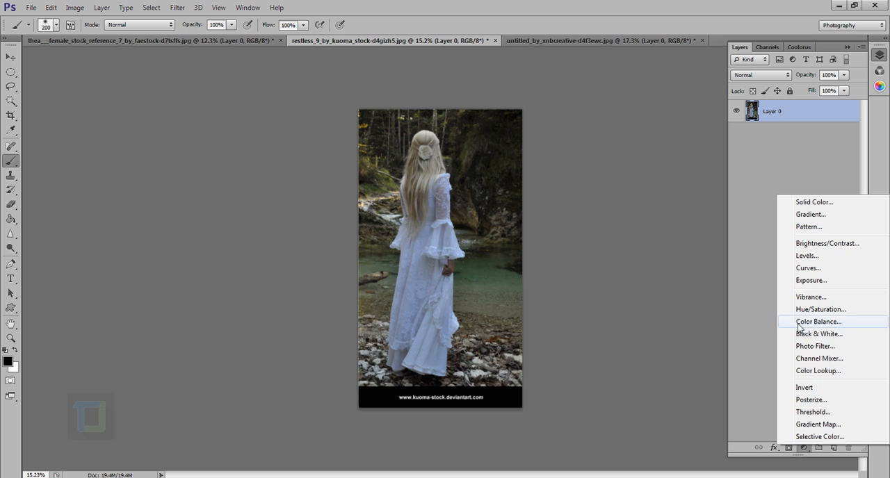
left_click(809, 297)
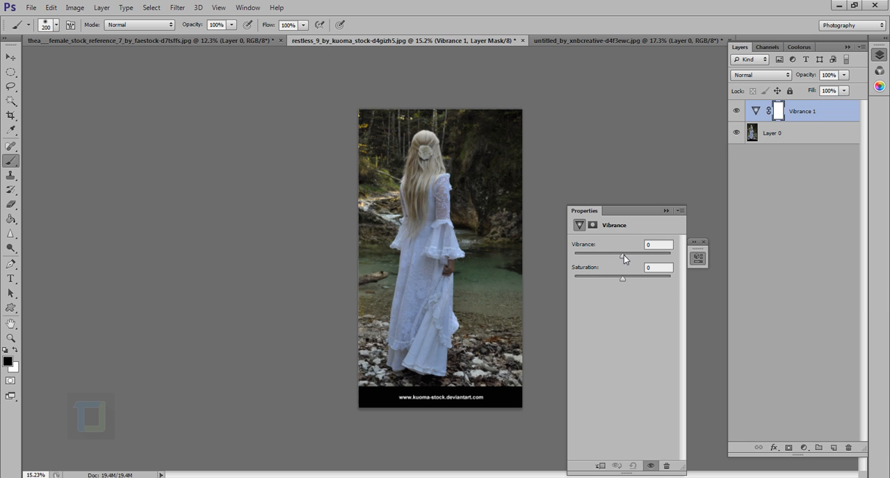
left_click_drag(622, 255, 739, 266)
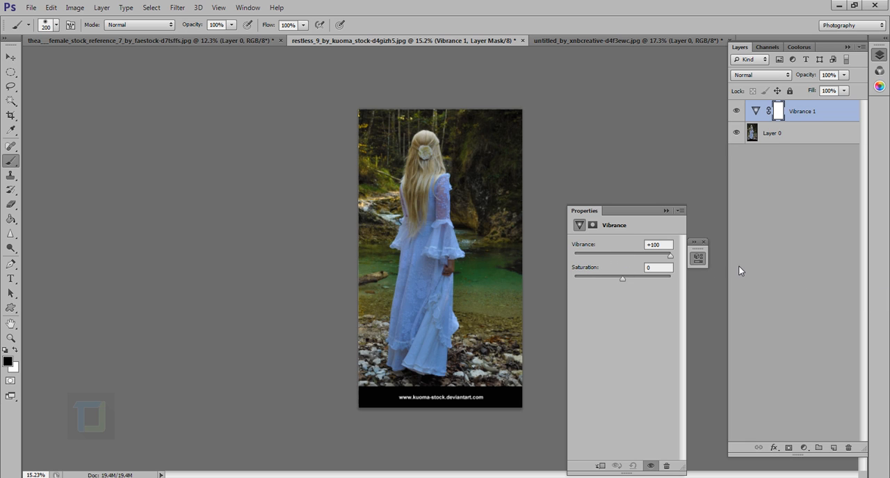
left_click(666, 211)
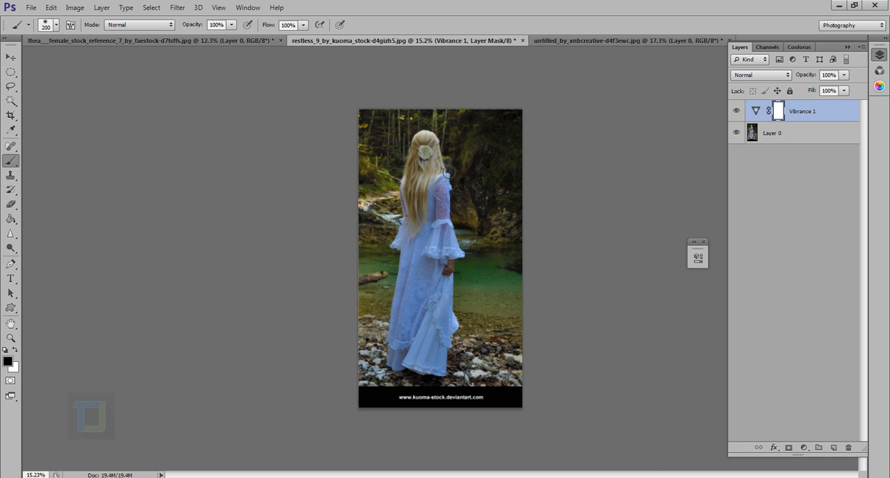
Toggle Vibrance 1 off and on at different magnifications to compare the woman and the stream with and without the adjustment
scroll(452, 183, "up", 3)
left_click(737, 112)
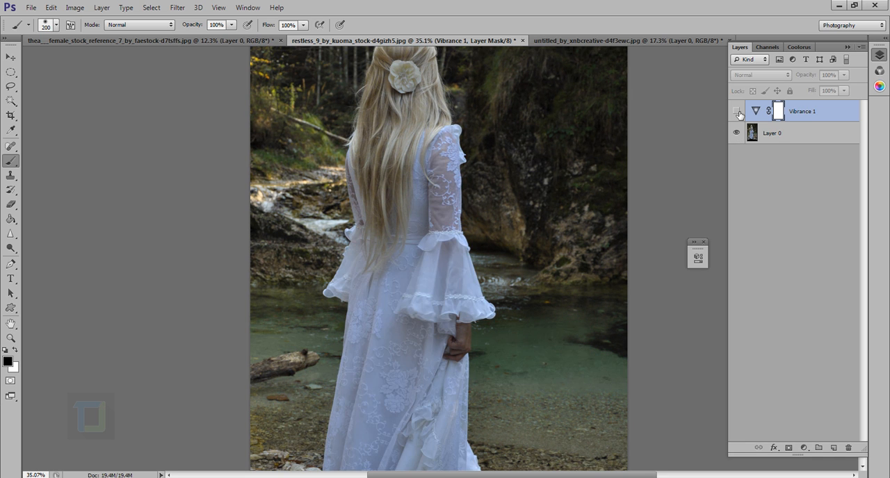
left_click(737, 112)
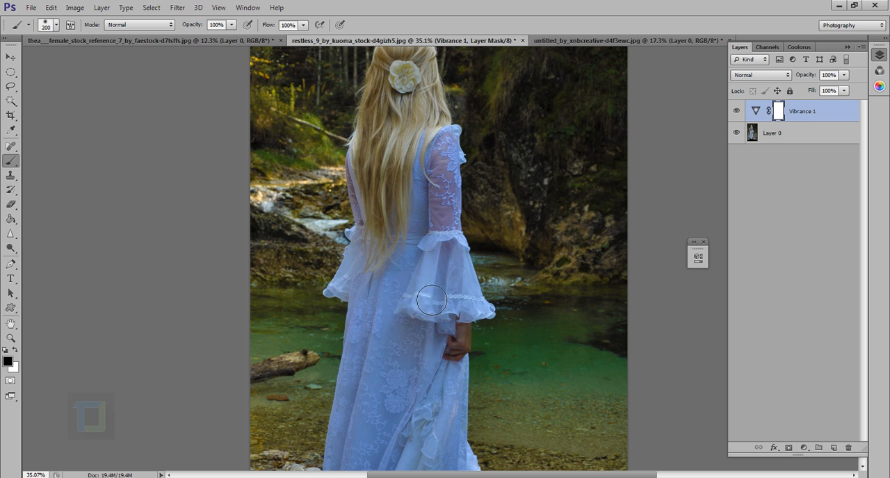
scroll(429, 278, "down", 4)
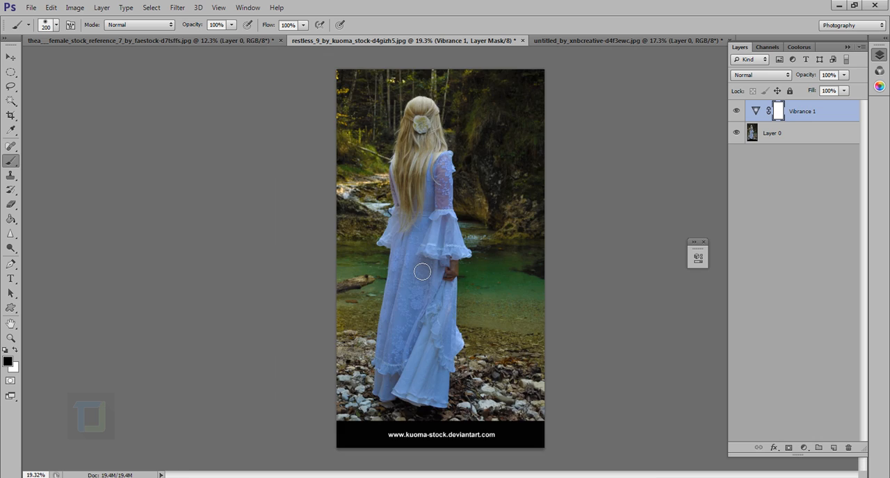
left_click(737, 111)
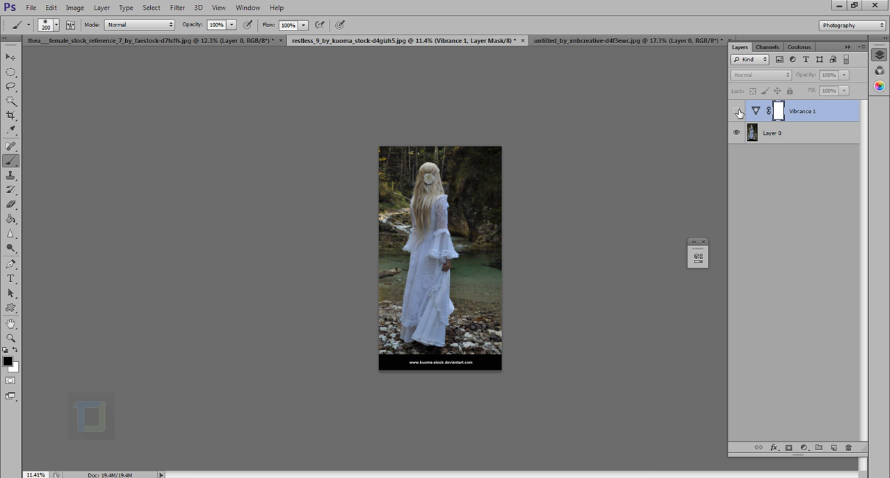
left_click(737, 112)
Add a second Vibrance adjustment layer directly above Layer 0 with its Saturation strongly raised, and hide both Vibrance adjustment layers
left_click(779, 141)
left_click(804, 448)
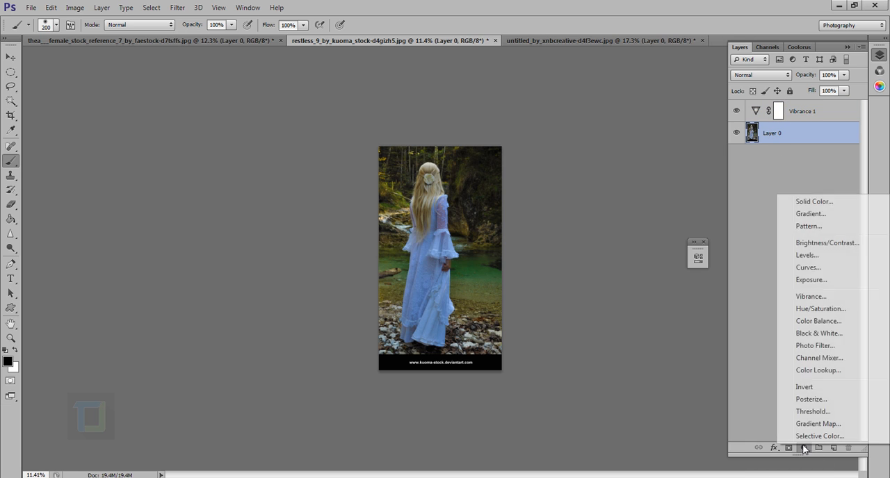
left_click(809, 298)
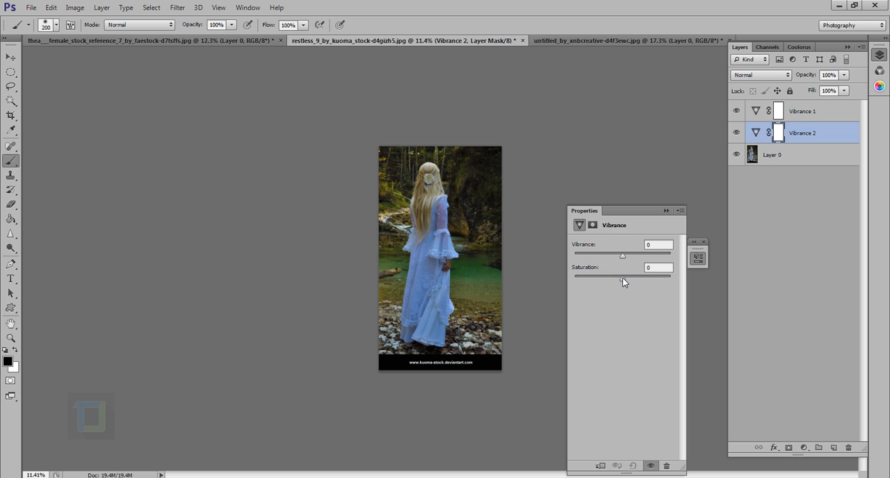
left_click_drag(623, 277, 718, 283)
left_click(666, 210)
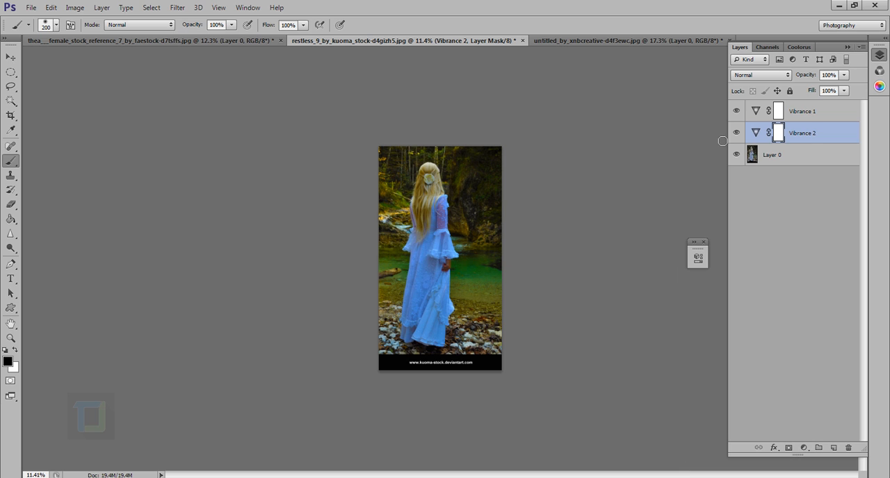
left_click(739, 111)
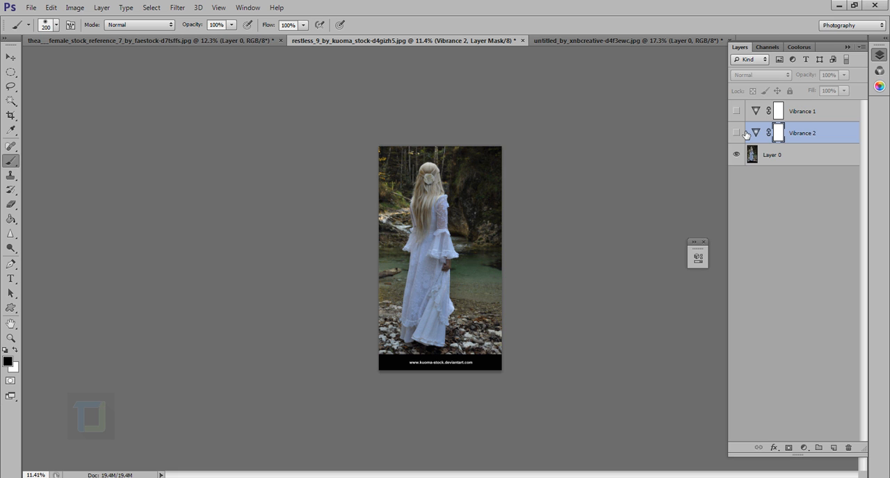
Duplicate Layer 0, place the copy directly below Vibrance 1, and leave only Vibrance 1 and Layer 0 copy visible
scroll(480, 181, "up", 3)
scroll(420, 231, "up", 2)
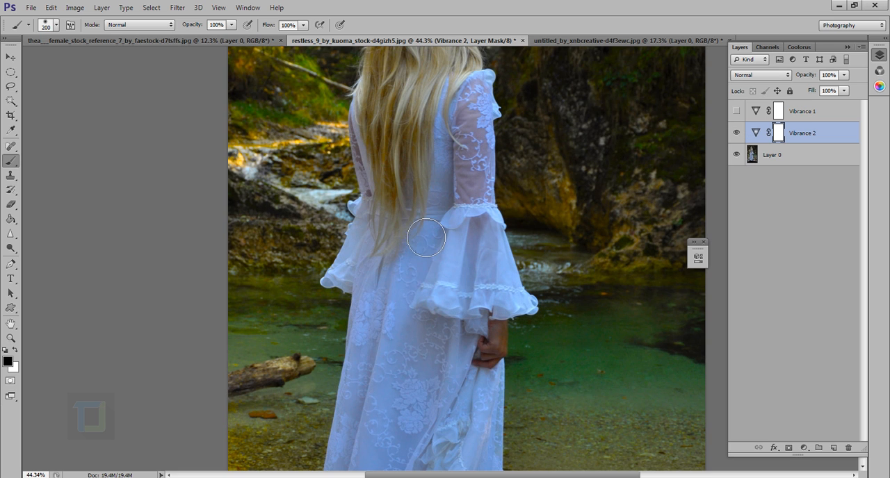
left_click(801, 159)
key("ctrl+j")
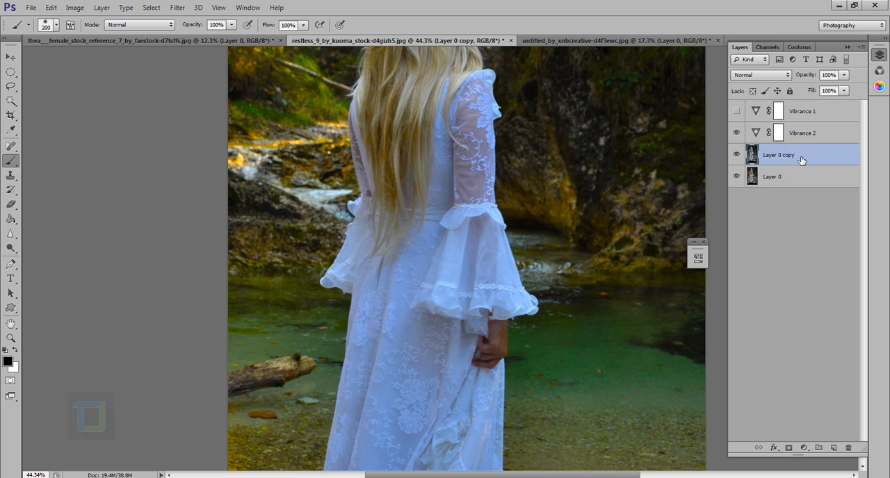
left_click_drag(801, 157, 775, 128)
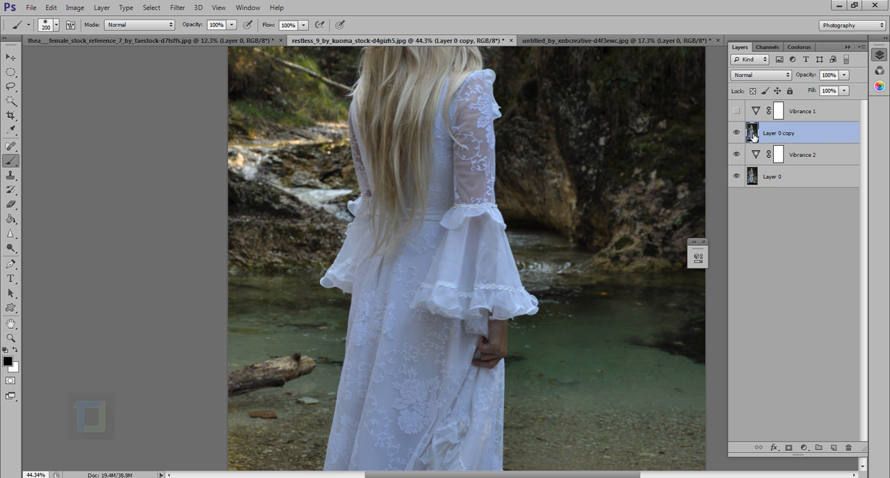
left_click_drag(738, 157, 733, 203)
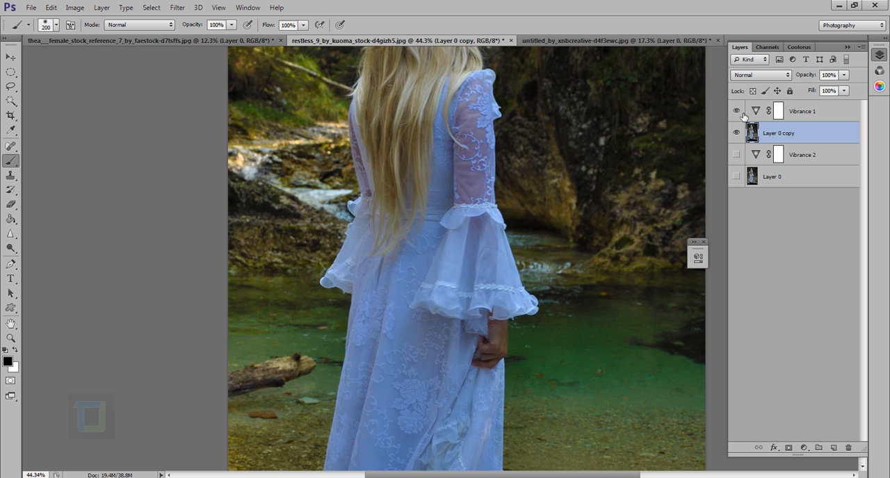
Group Vibrance 1 with Layer 0 copy and name the group vb
left_click(817, 114, "shift")
key("ctrl+g")
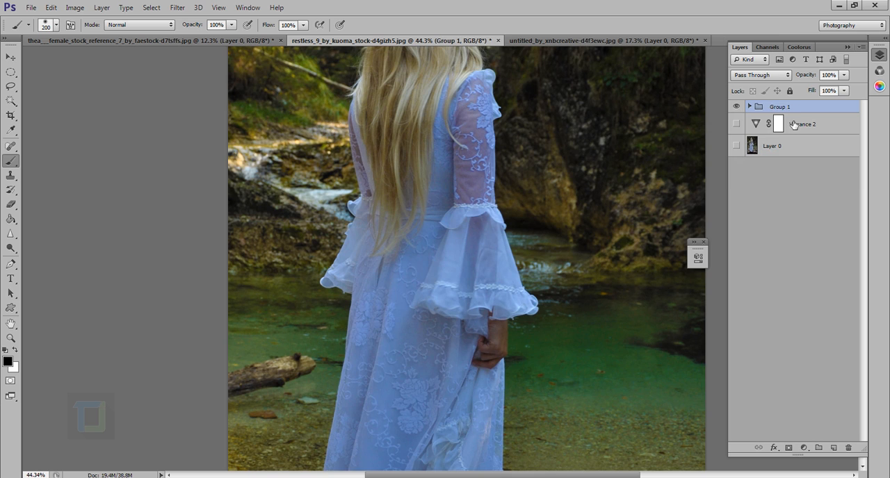
double_click(786, 109)
type("vb")
key("Return")
Make Layer 0 and Vibrance 2 visible and rename the Vibrance 2 layer as sat
left_click(772, 147)
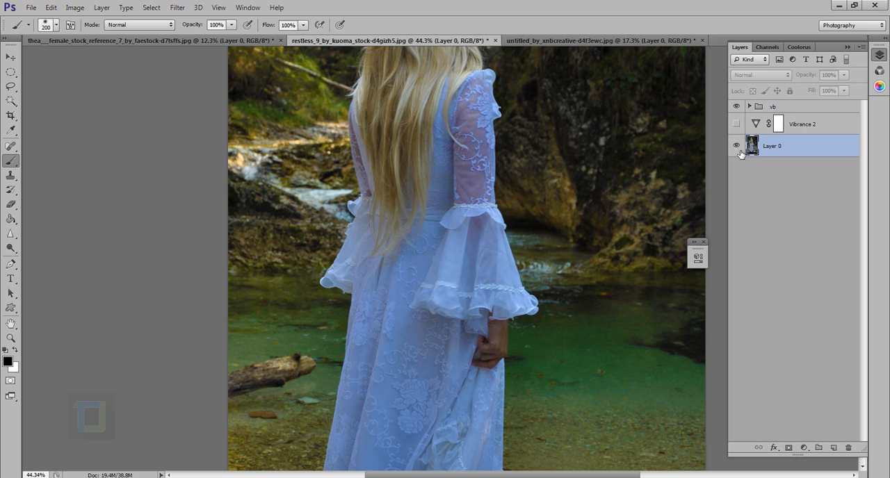
left_click(803, 127)
double_click(803, 128)
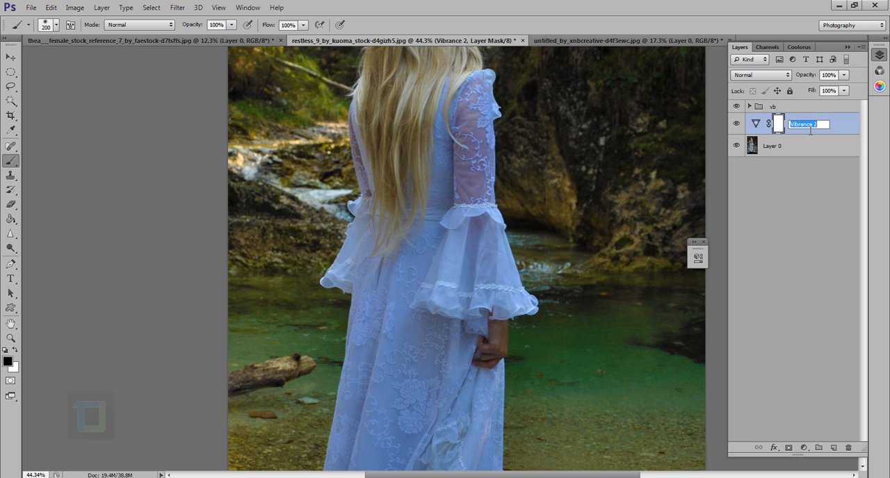
type("sat")
key("Return")
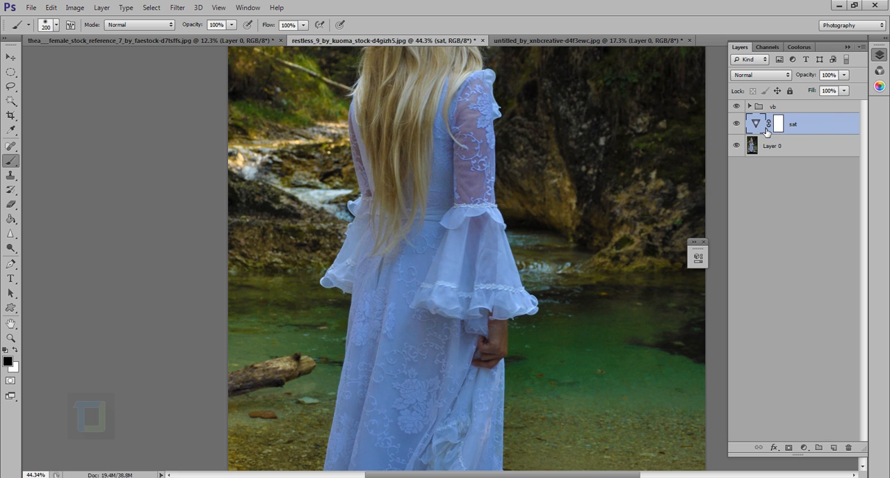
Review the sat layer's Vibrance settings and toggle the vb group's visibility to compare both effects on the full portrait
double_click(758, 125)
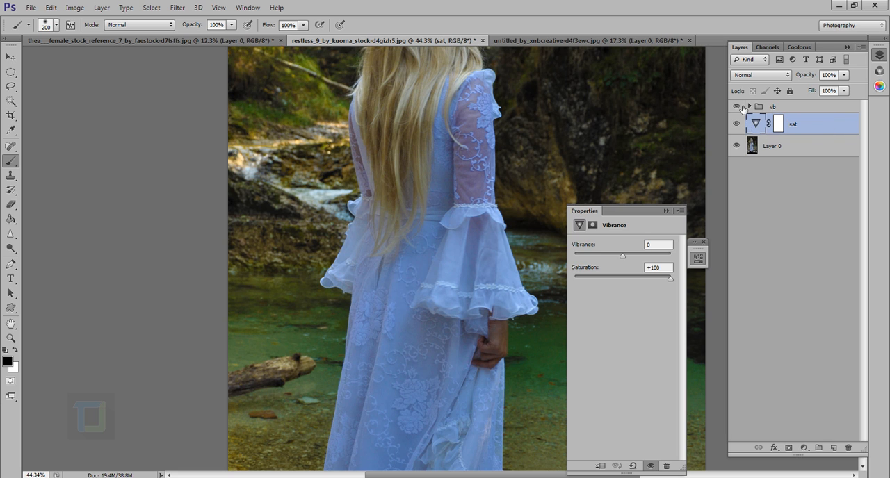
left_click(737, 106)
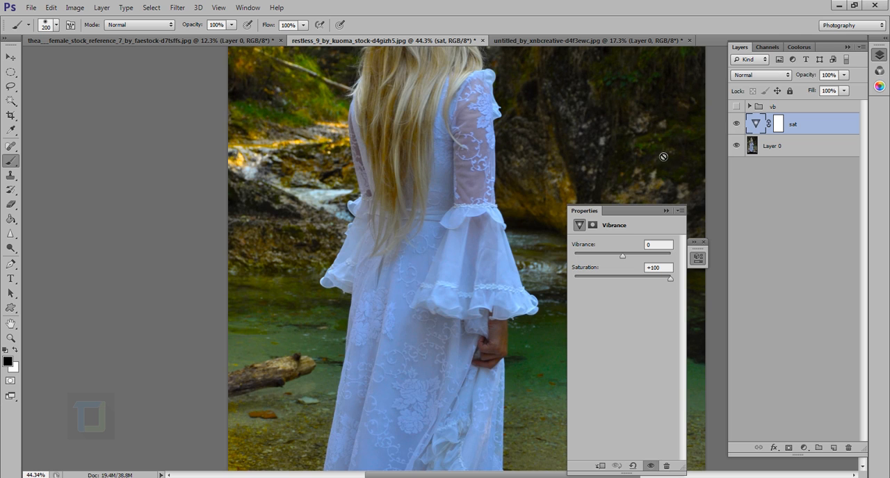
scroll(180, 238, "down", 5)
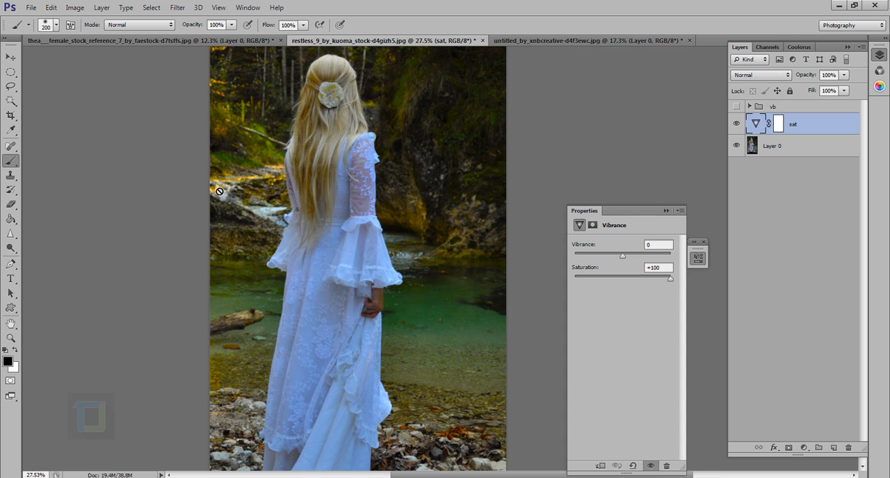
scroll(263, 167, "down", 3)
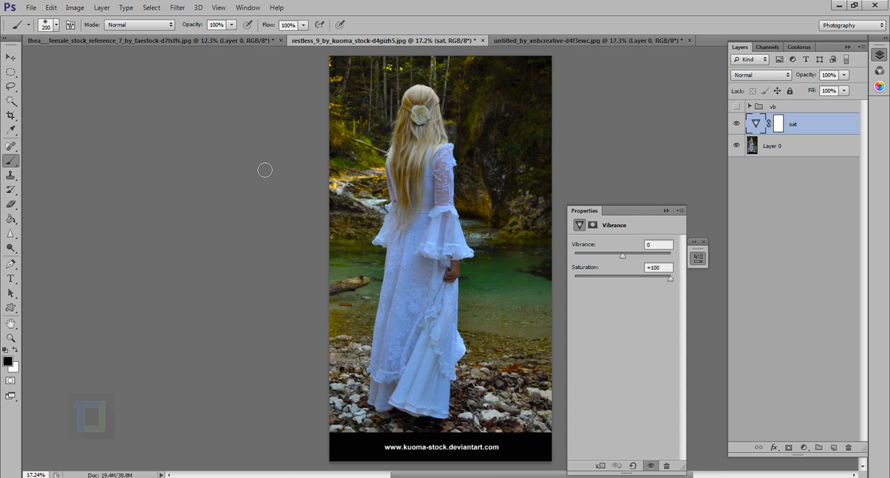
left_click(666, 210)
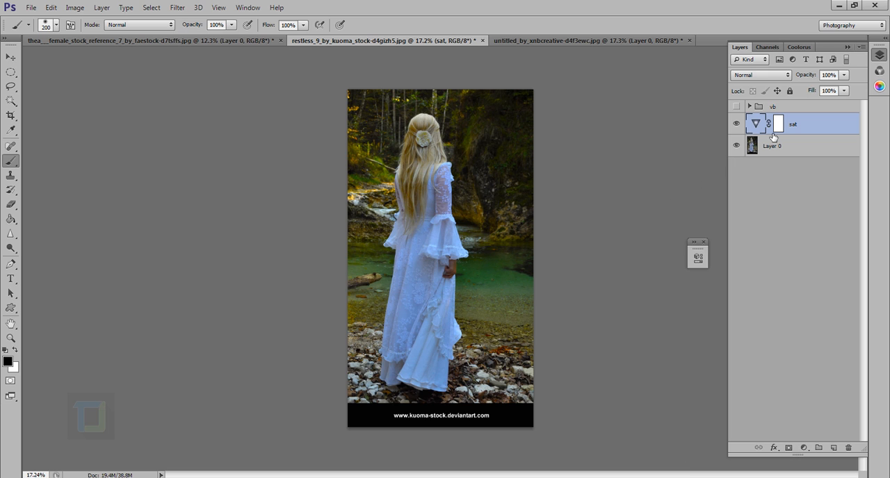
left_click(740, 106)
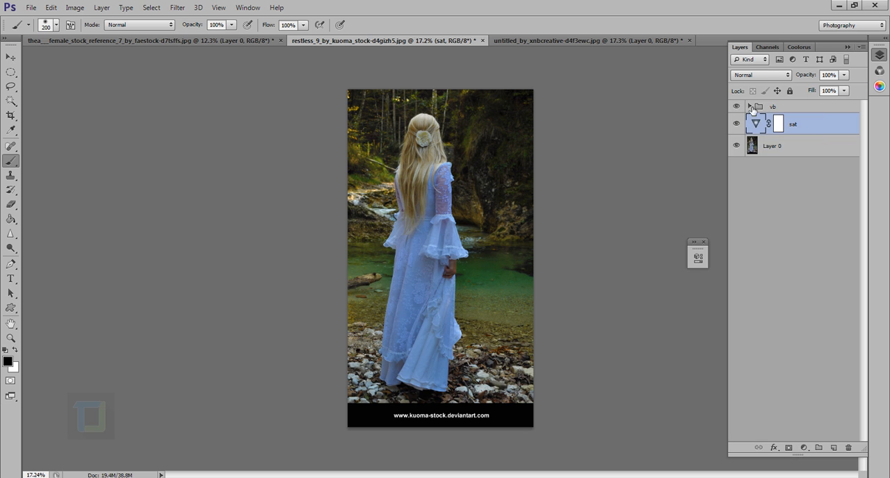
left_click(743, 108)
left_click(739, 106)
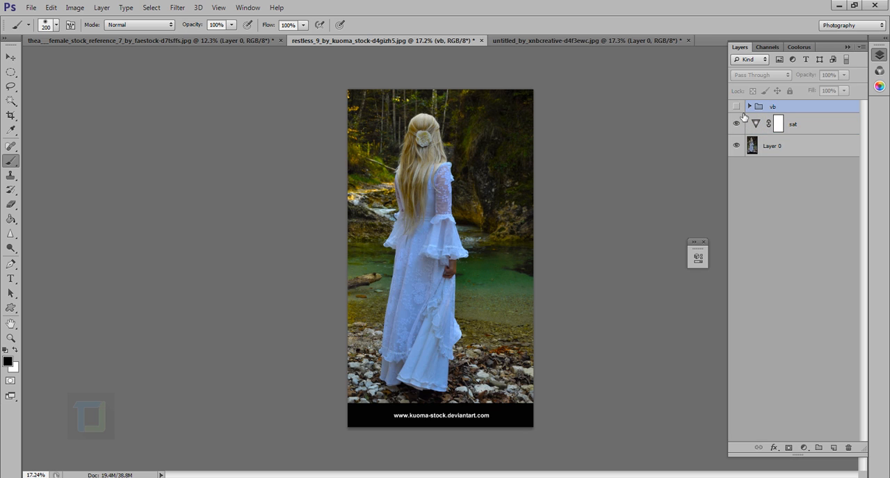
left_click(747, 124)
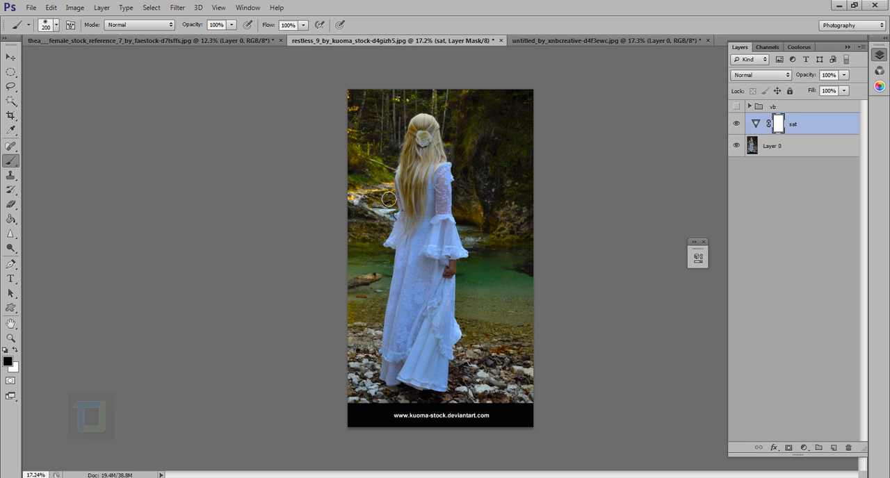
Try the sat layer at 70% opacity, toggle its visibility to compare, and restore full opacity
left_click_drag(810, 79, 800, 78)
left_click(742, 125)
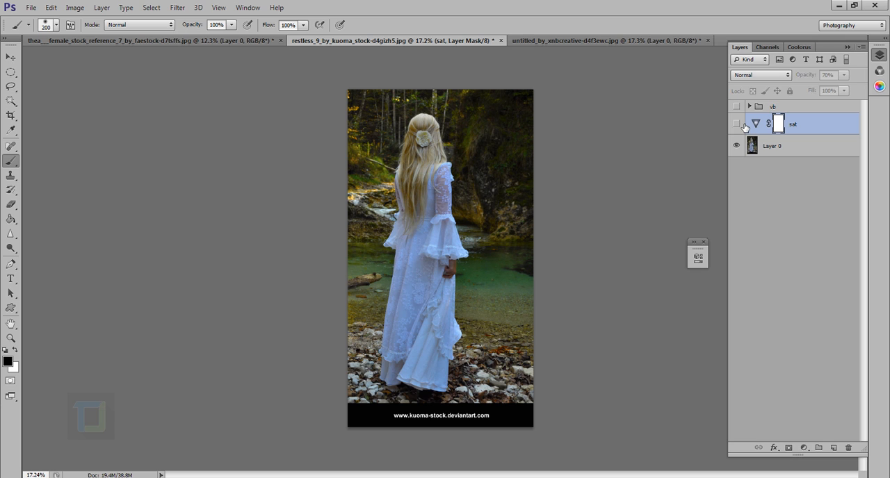
left_click(743, 125)
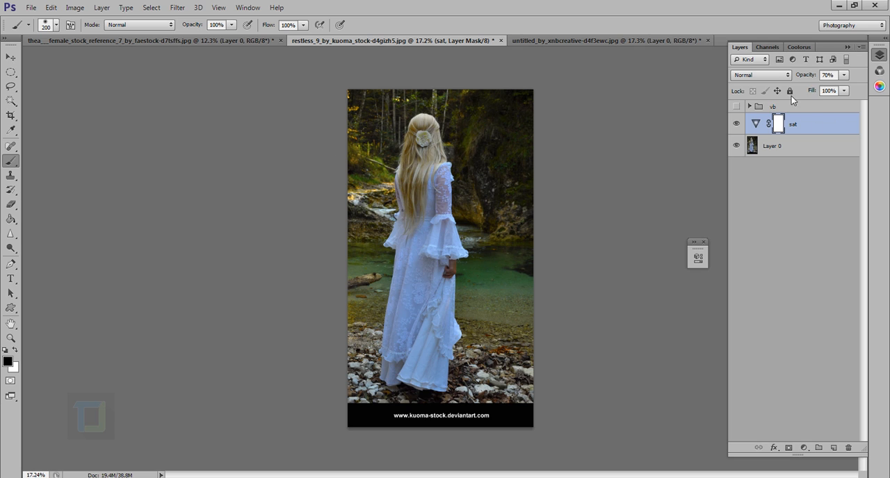
left_click_drag(807, 81, 829, 82)
left_click(777, 149)
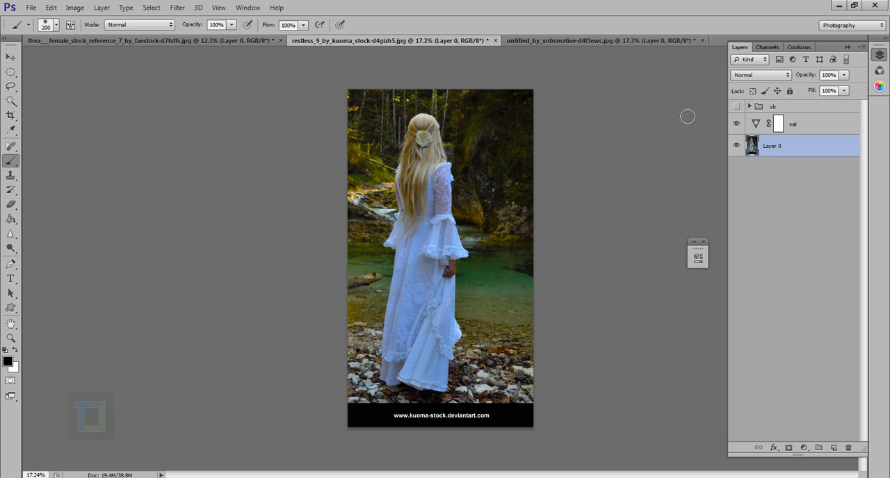
Switch to the photo of the woman in the red dress and close the floating collapsed panel
left_click(556, 40)
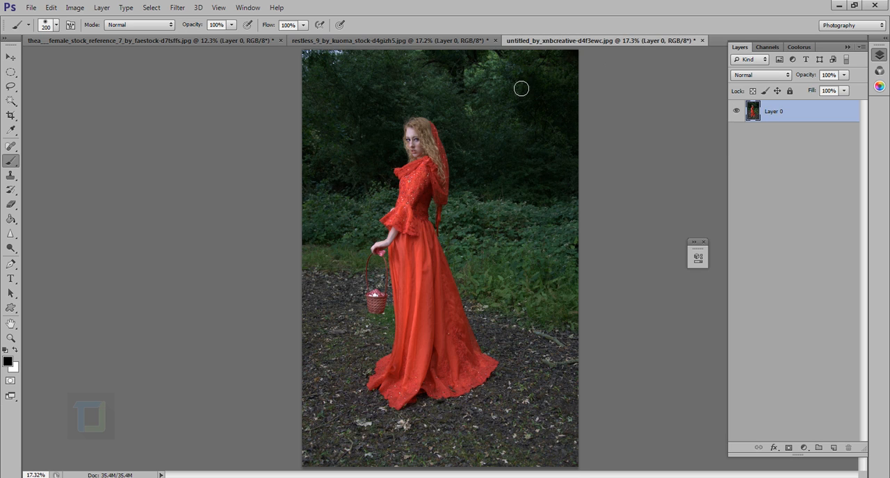
scroll(454, 255, "down", 3)
scroll(455, 255, "up", 2)
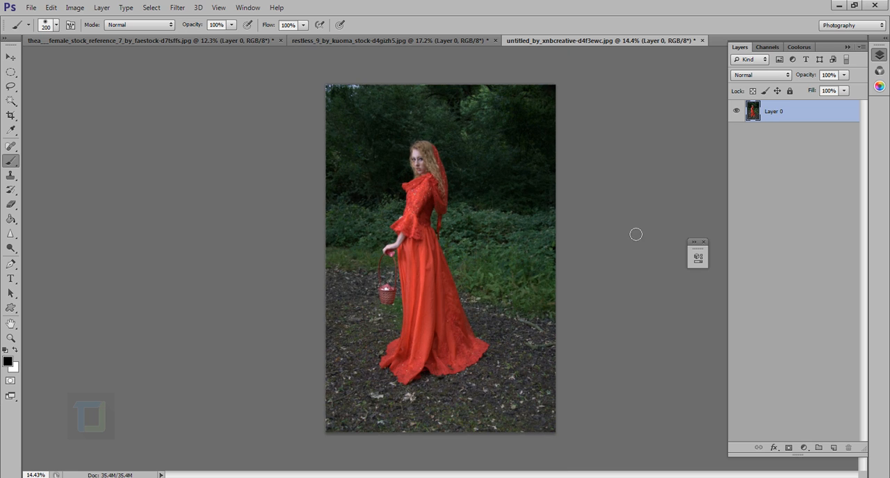
left_click(704, 243)
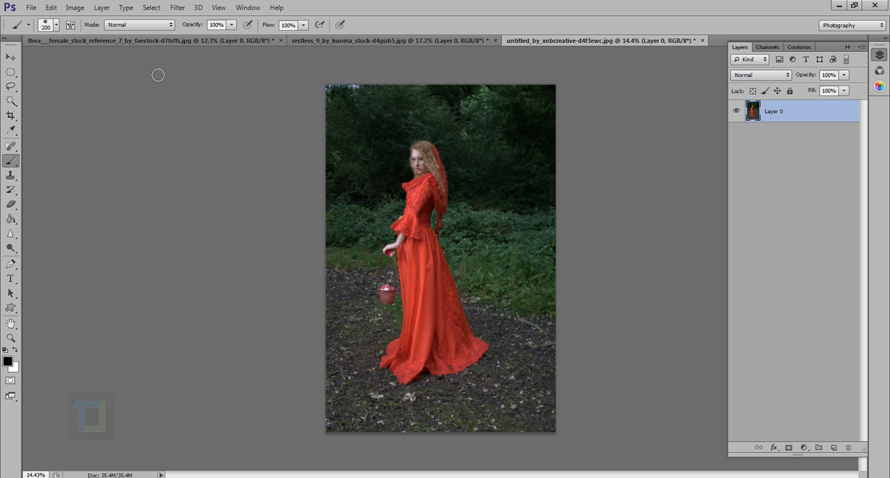
Apply a direct Vibrance adjustment at maximum Vibrance to Layer 0, compare before and after, and leave it undone
left_click(75, 10)
mouse_move(78, 36)
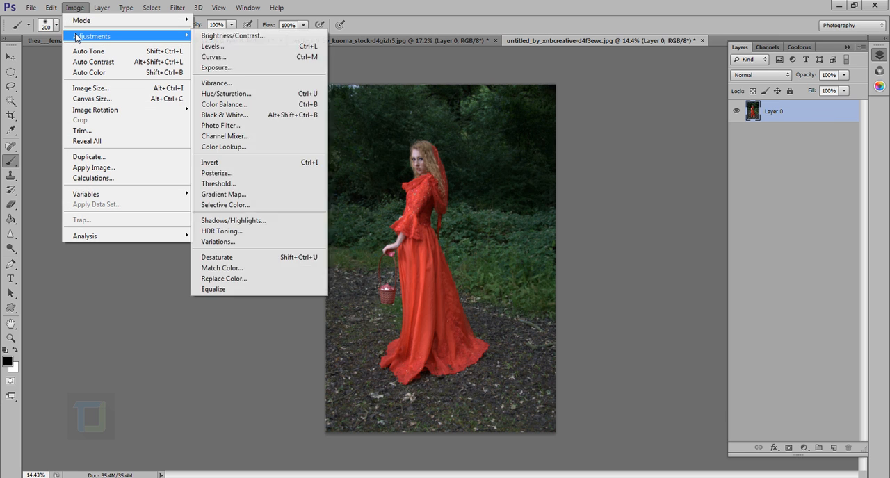
left_click(244, 84)
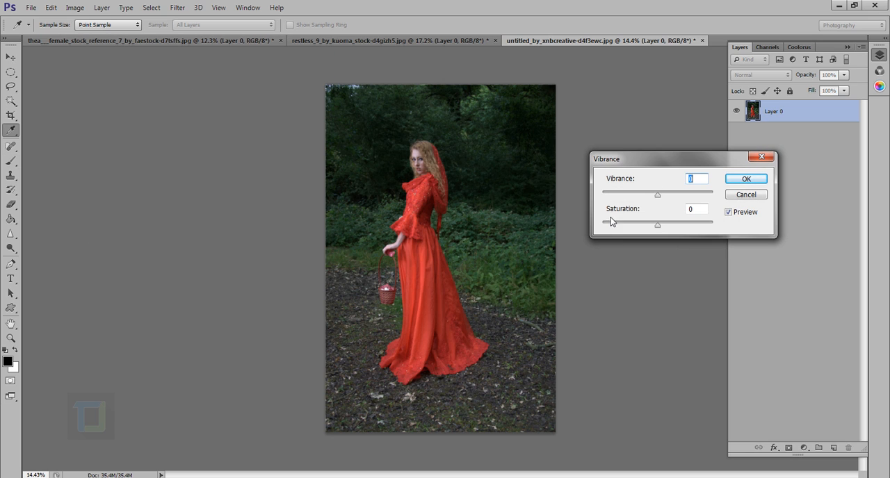
left_click_drag(658, 194, 713, 195)
left_click(746, 179)
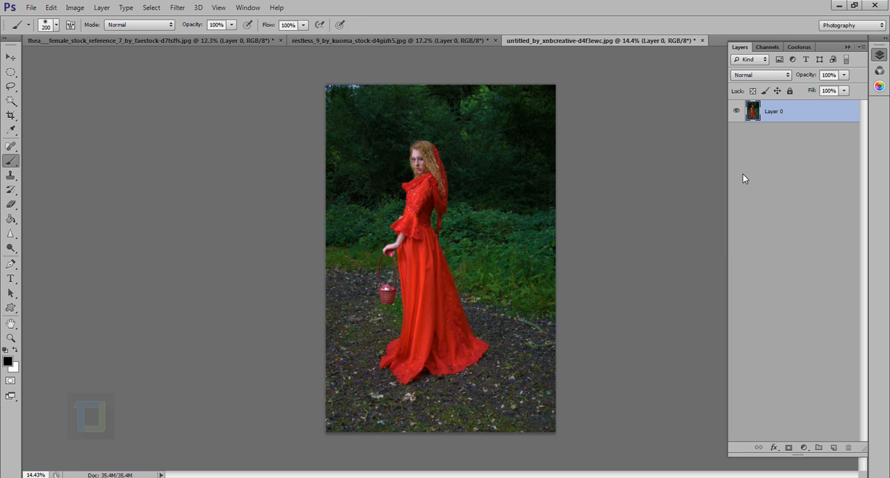
key("ctrl+z")
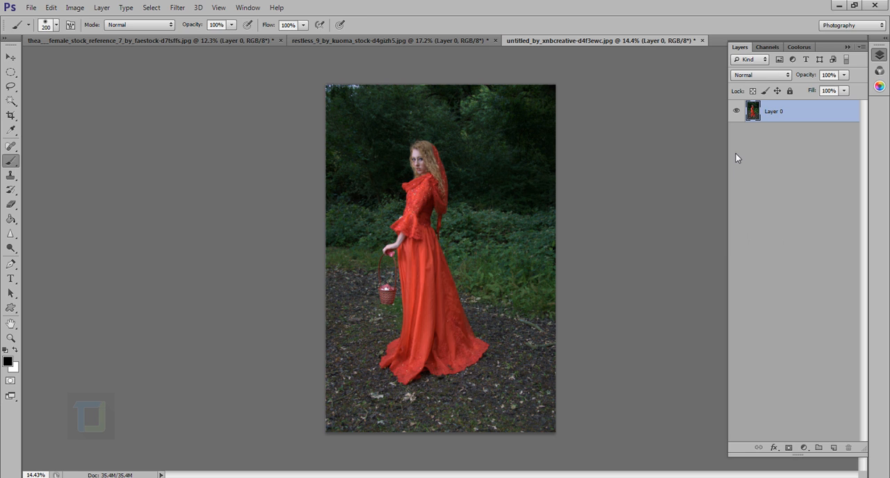
key("ctrl+z")
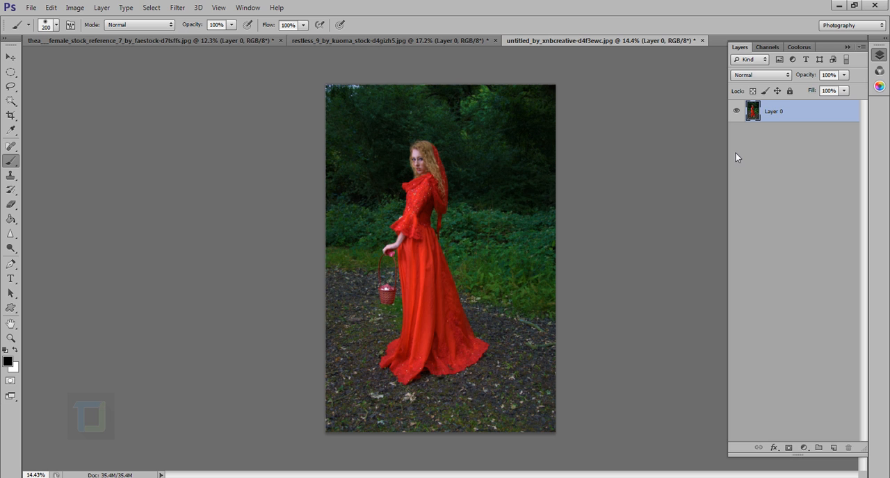
key("ctrl+z")
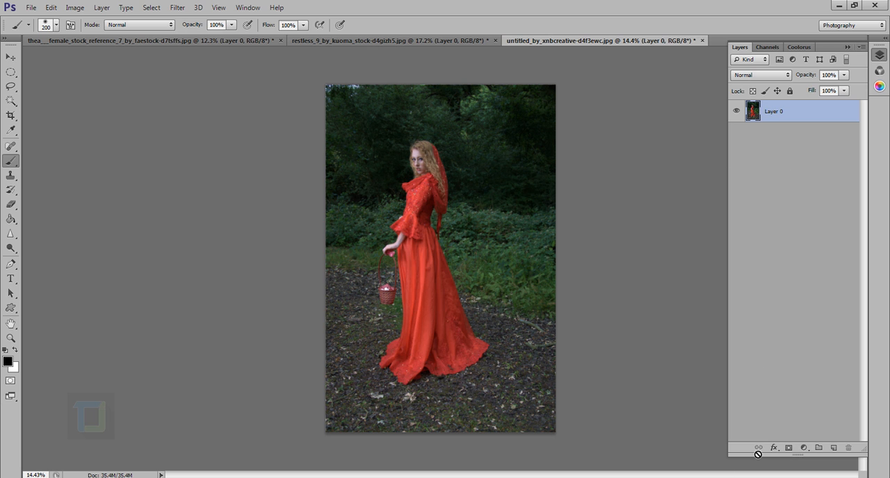
Add a Vibrance adjustment layer above Layer 0 with Saturation at +100
left_click(804, 448)
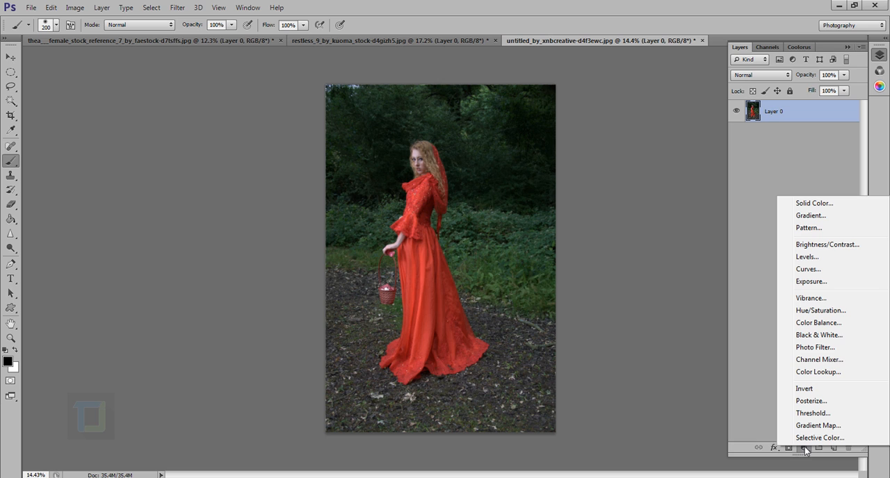
left_click(812, 297)
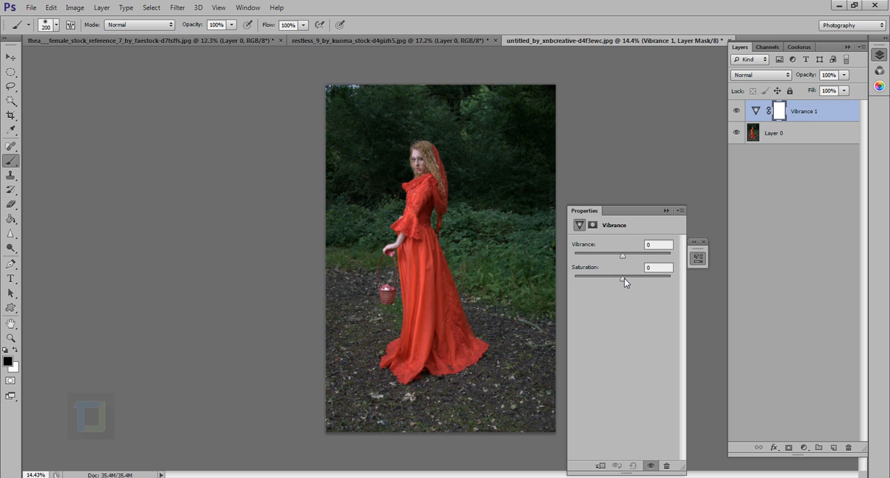
left_click_drag(623, 279, 684, 291)
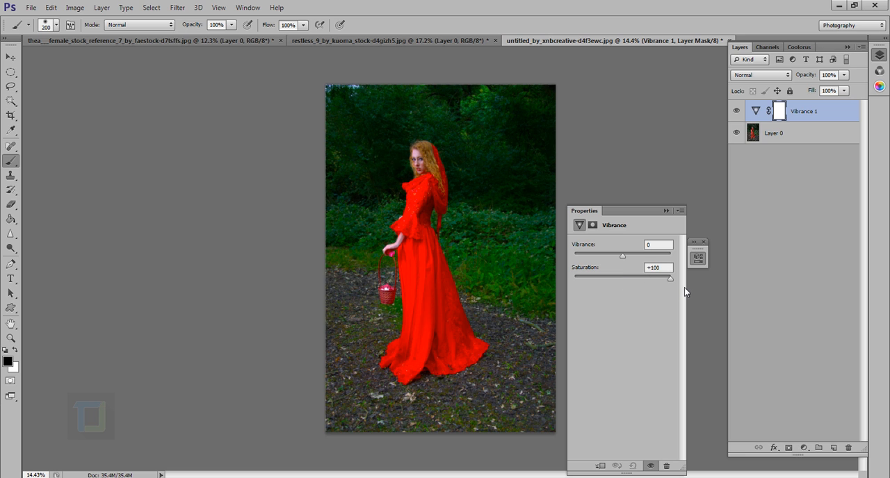
left_click(756, 112)
left_click(666, 210)
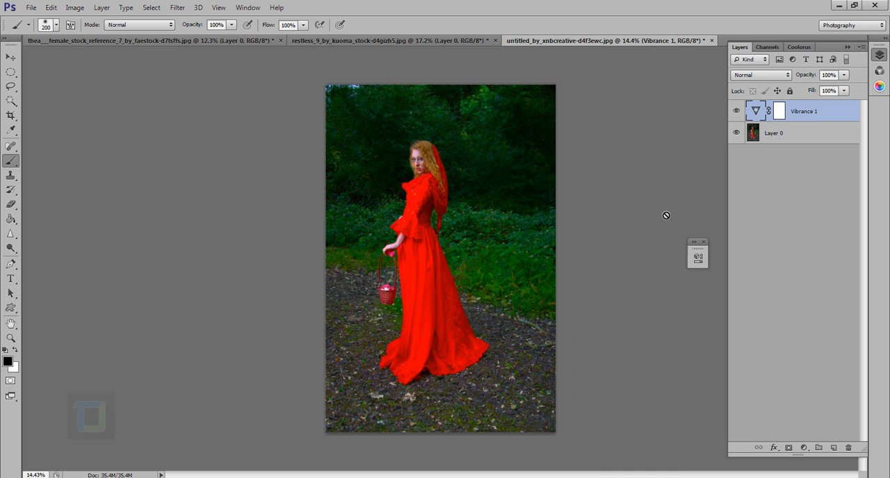
Examine the red dress and forest at different magnifications, toggling Vibrance 1 off and on to compare
scroll(392, 147, "up", 8)
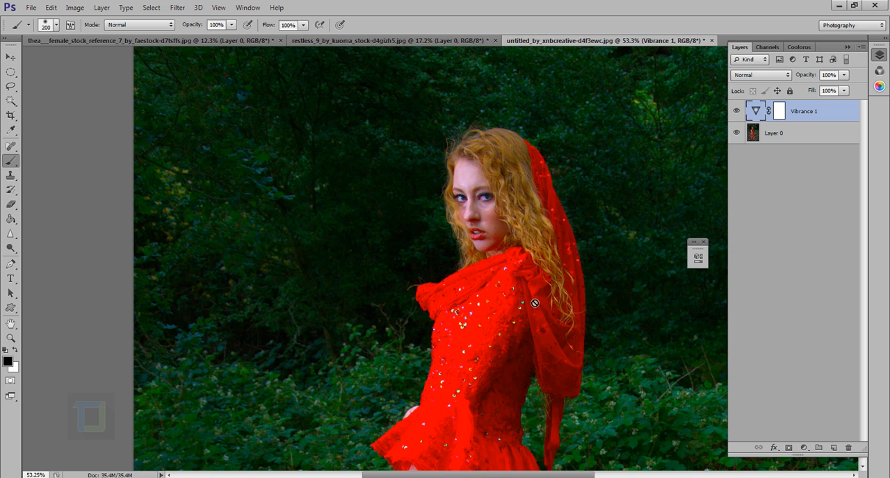
scroll(532, 303, "down", 7)
left_click(737, 112)
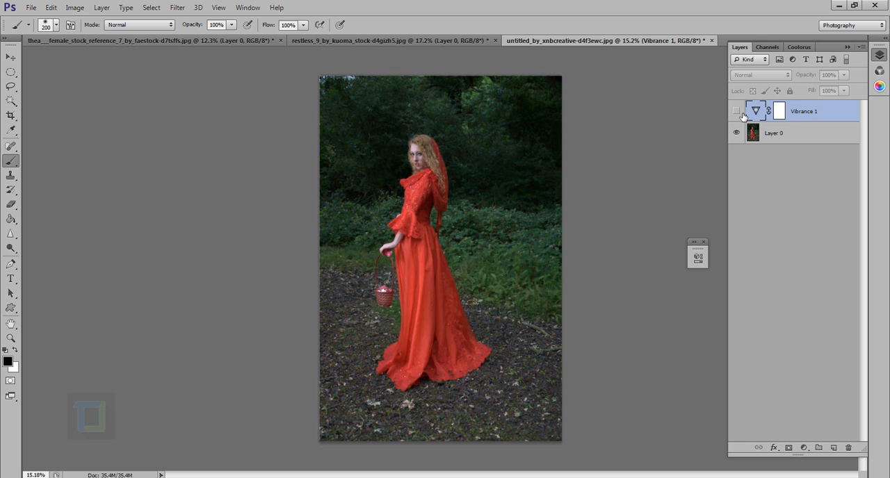
left_click(737, 111)
scroll(393, 176, "up", 2)
scroll(393, 176, "up", 1)
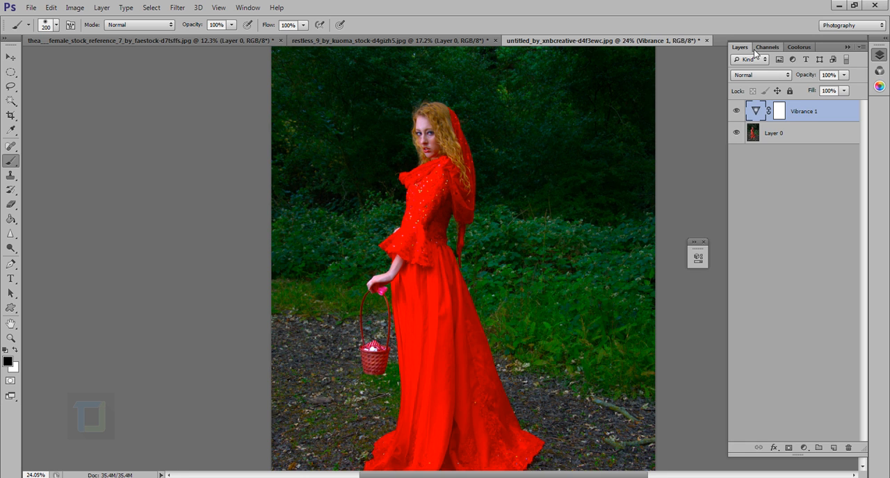
Set the Vibrance 1 layer's blend mode to Color and toggle the layer off and on to compare
left_click(755, 75)
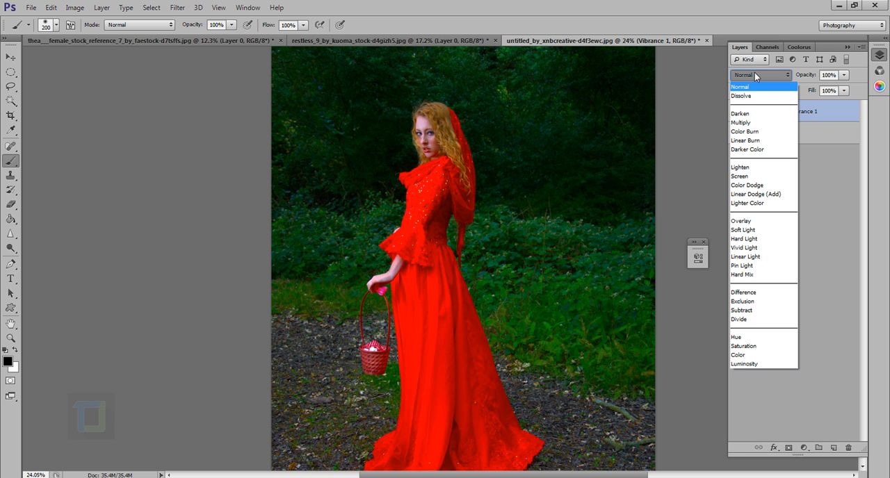
left_click(755, 355)
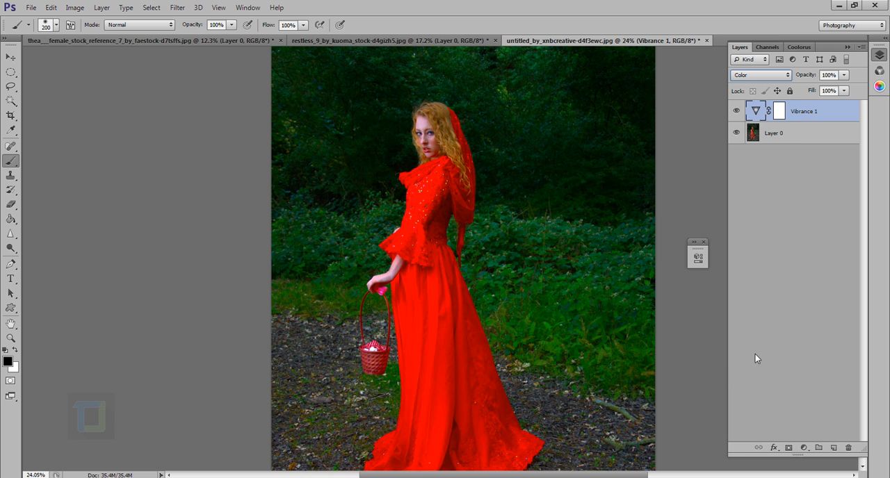
left_click(737, 112)
left_click(737, 112)
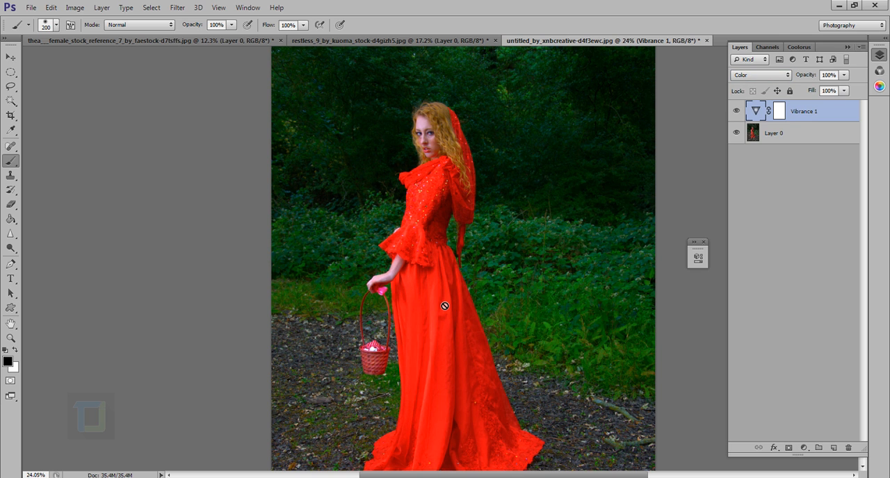
left_click(738, 112)
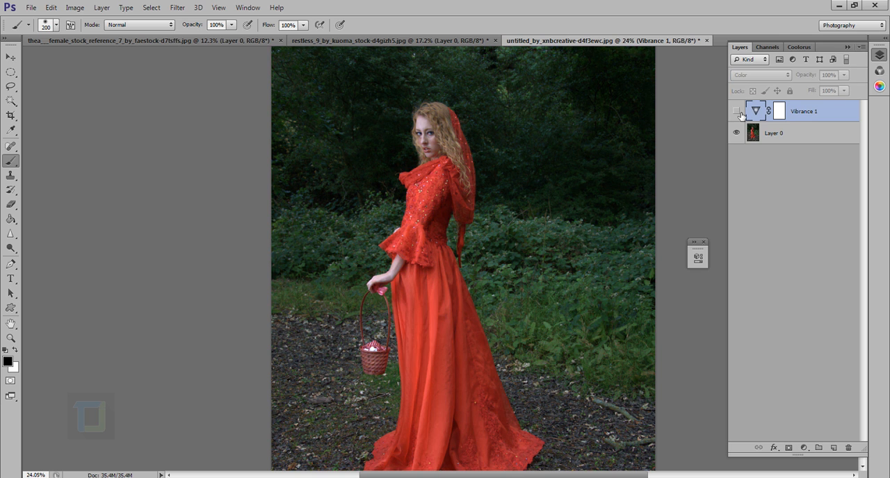
left_click(737, 111)
Return Vibrance 1 to the Normal blend mode and compare the photo with the layer hidden and shown
left_click(760, 75)
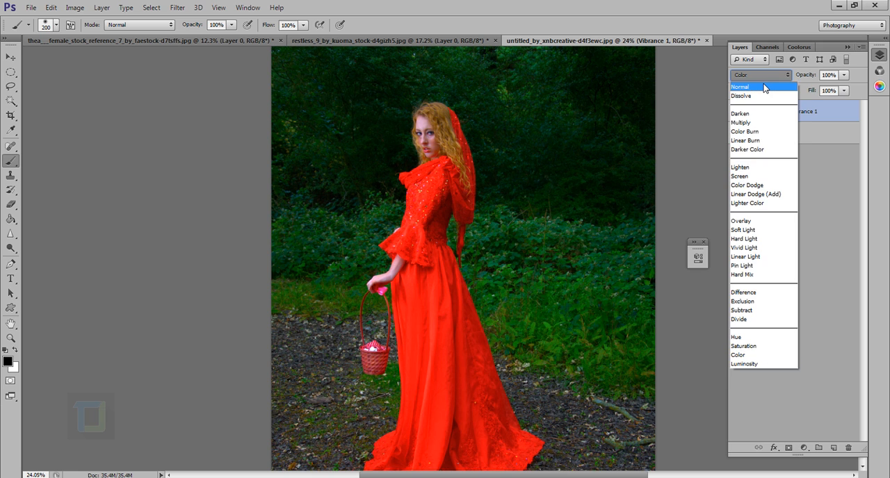
left_click(758, 77)
left_click(738, 111)
left_click(738, 111)
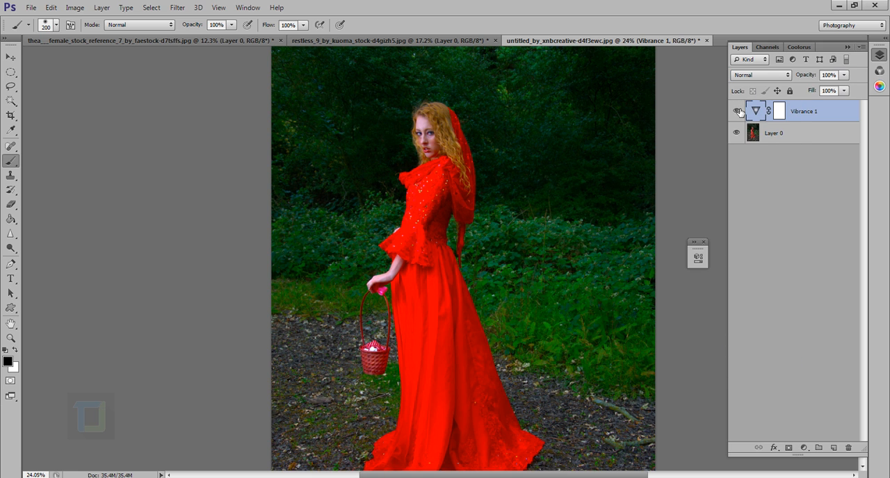
Set Vibrance 1 to the Luminosity blend mode and toggle its visibility to compare with the original dress color
left_click(761, 75)
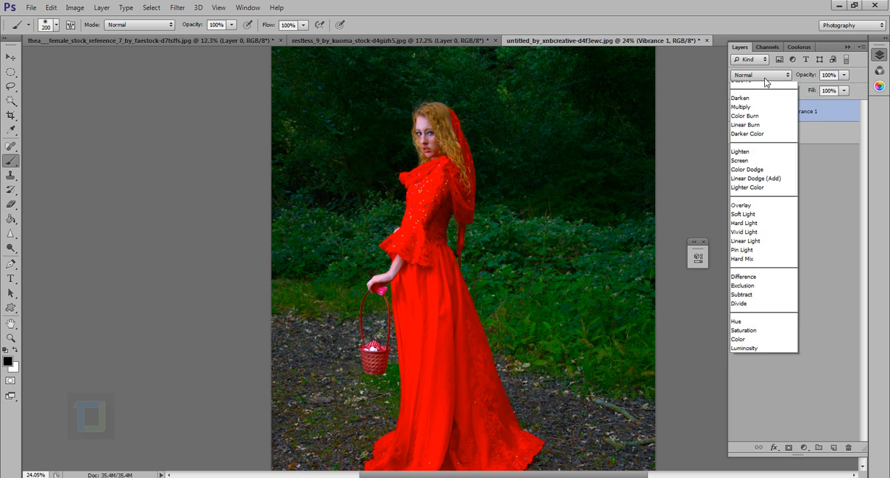
left_click(743, 364)
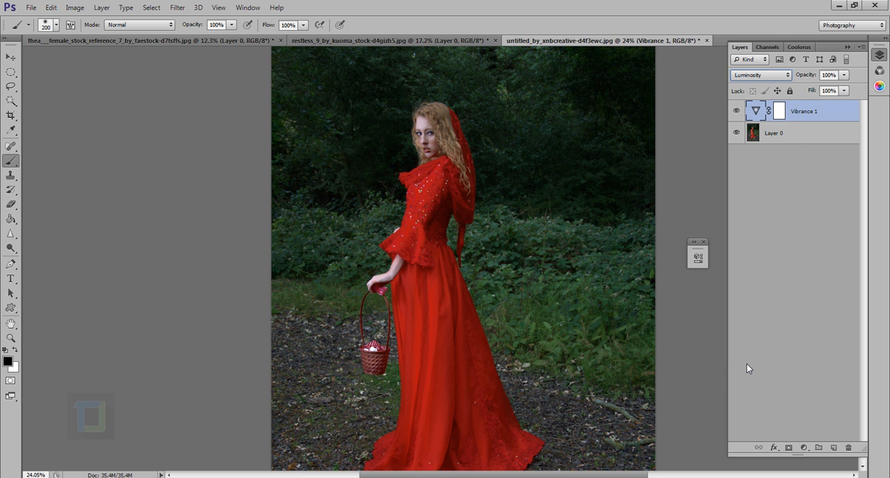
left_click(738, 112)
left_click(737, 111)
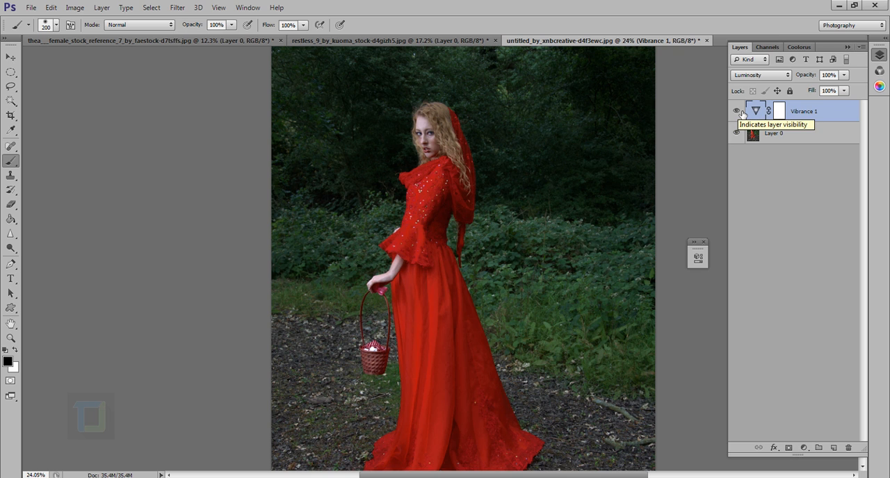
left_click(738, 111)
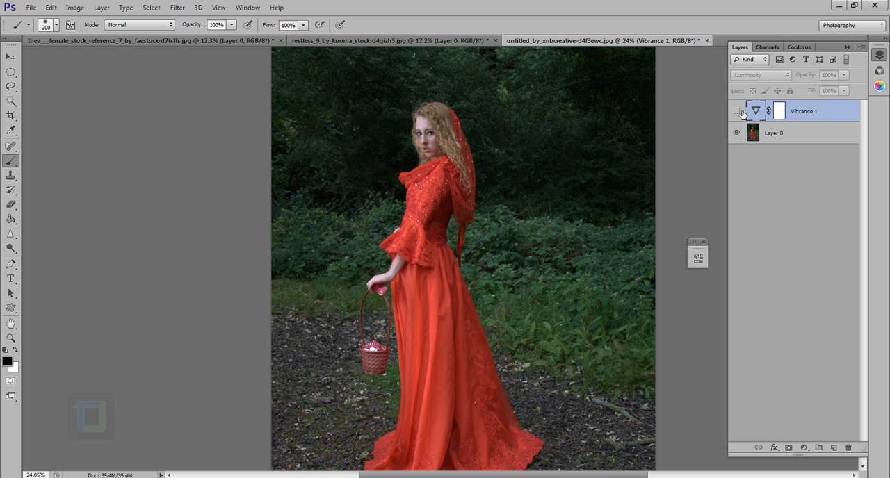
left_click(740, 111)
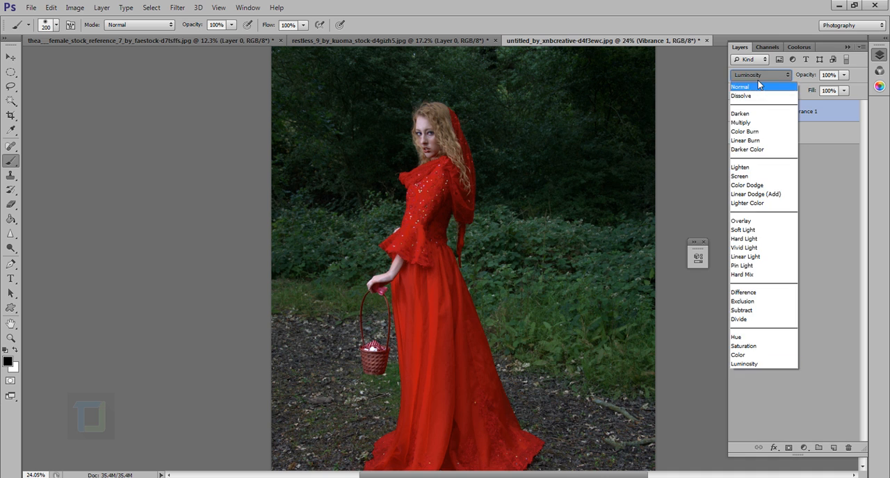
Switch Vibrance 1 to Normal and back to Luminosity to compare the two blend modes
left_click(757, 80)
left_click(757, 79)
left_click(757, 89)
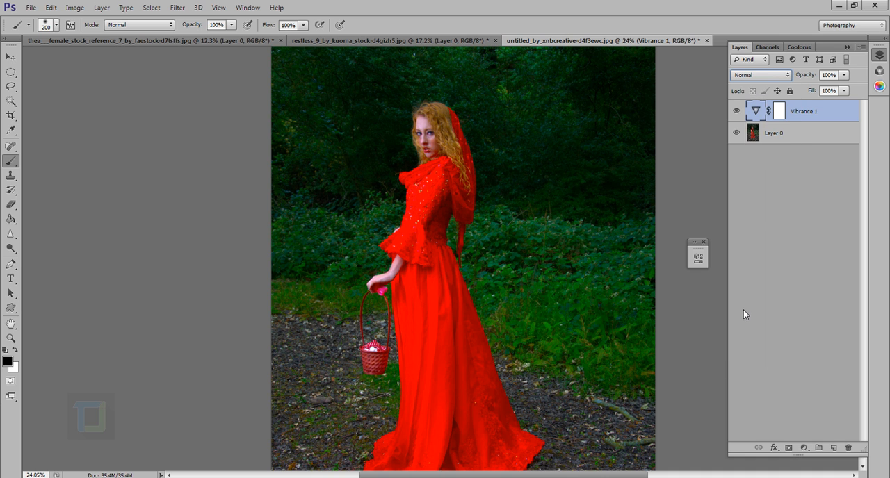
left_click(760, 76)
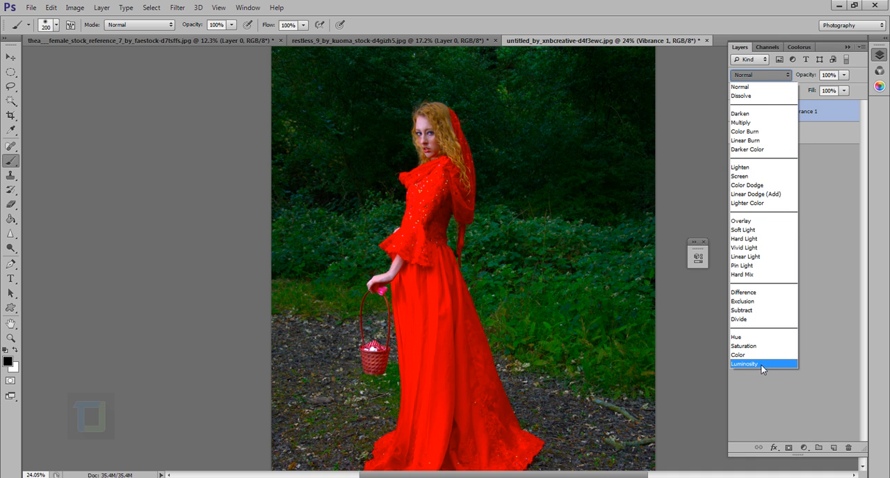
left_click(760, 365)
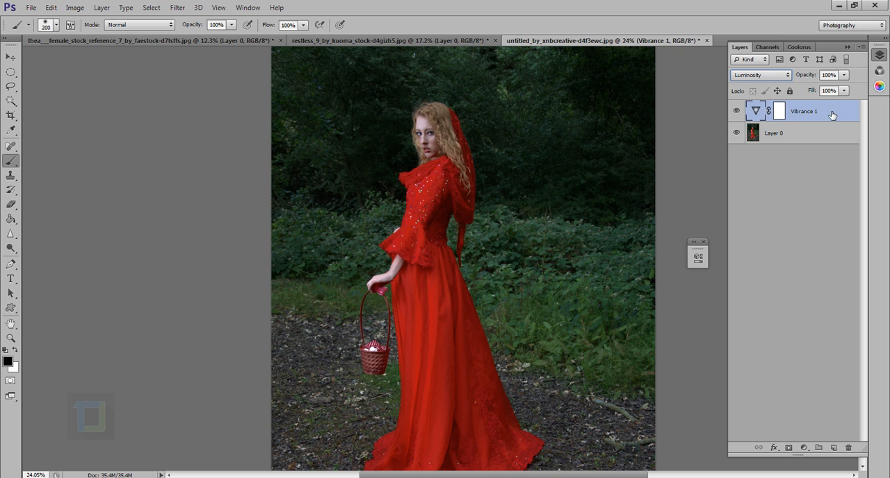
Delete the Vibrance 1 layer and add a new Vibrance adjustment layer with Vibrance at +100
left_click_drag(813, 116, 848, 448)
left_click(804, 448)
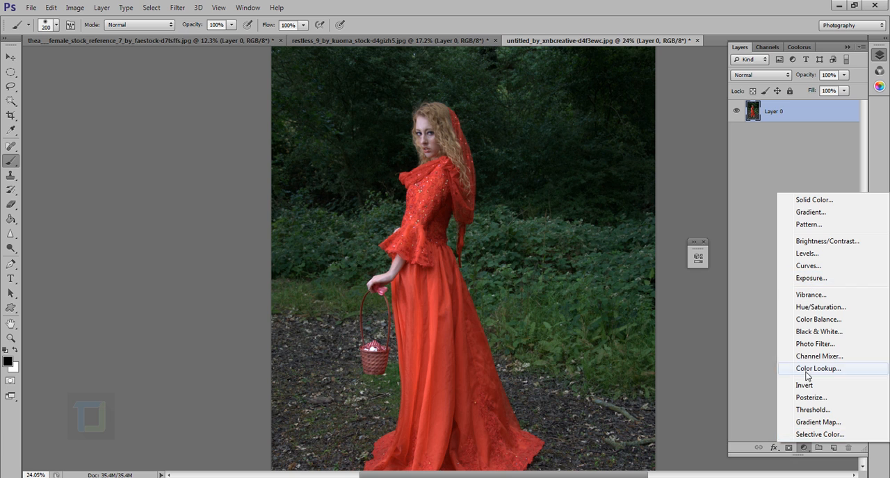
left_click(812, 297)
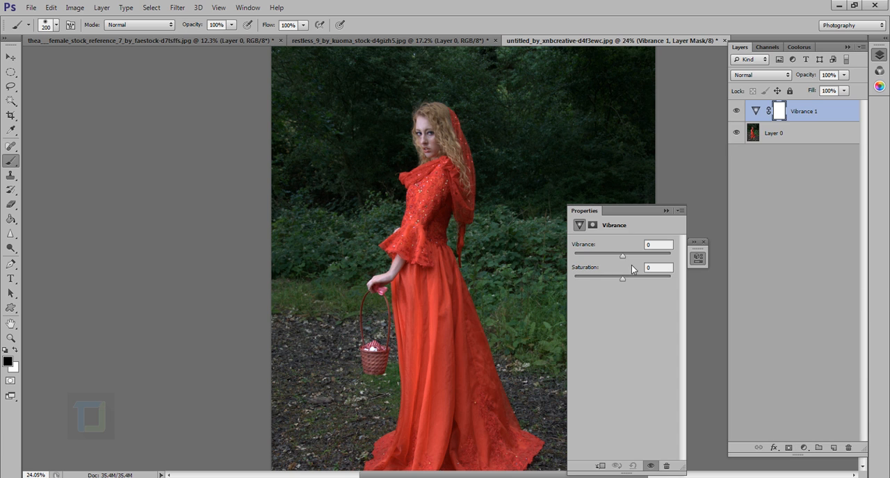
left_click_drag(622, 256, 671, 257)
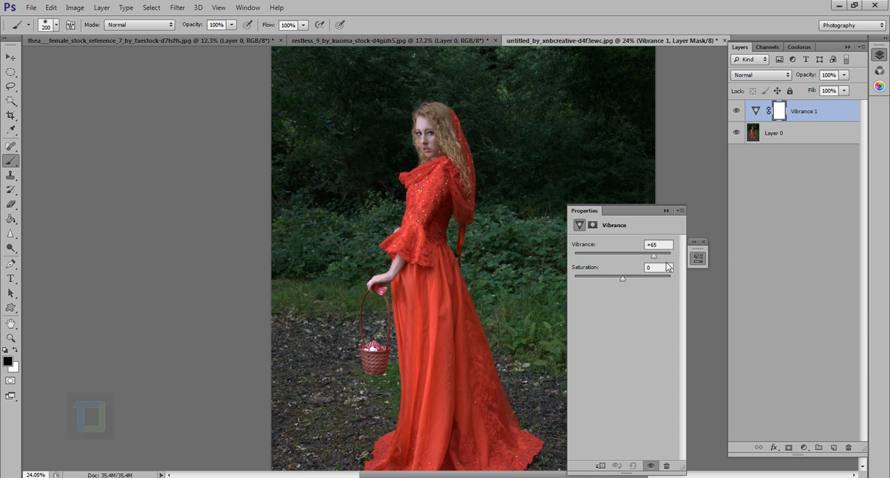
left_click(666, 211)
Compare the dress and foliage with the new Vibrance layer off and on, for the whole photo and close up
scroll(547, 209, "down", 5)
left_click(741, 113)
left_click(741, 113)
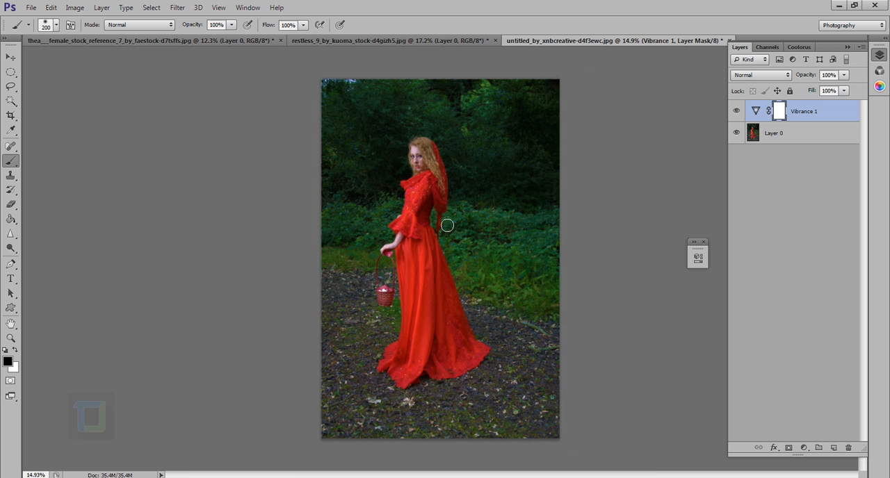
left_click(739, 113)
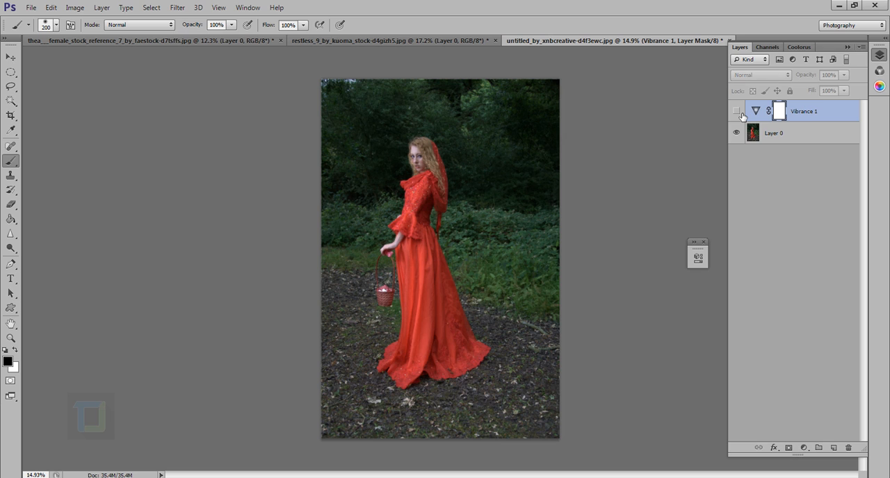
left_click(737, 113)
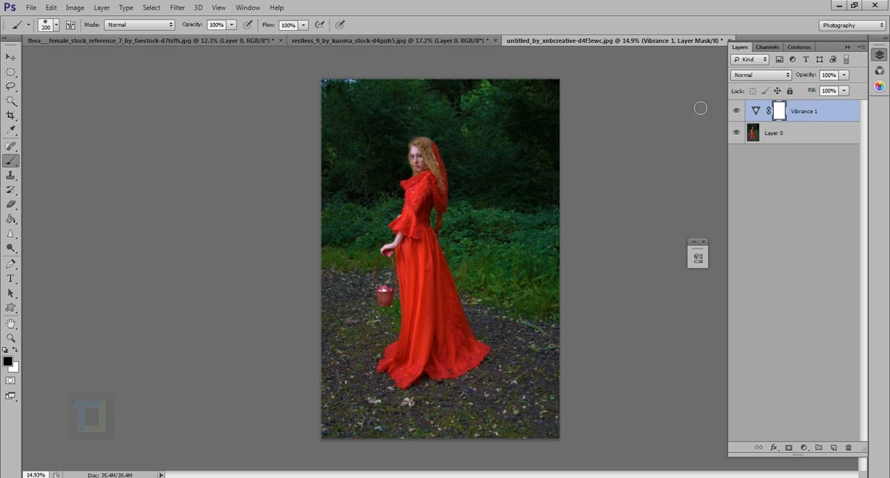
left_click(737, 112)
left_click(737, 111)
left_click(736, 111)
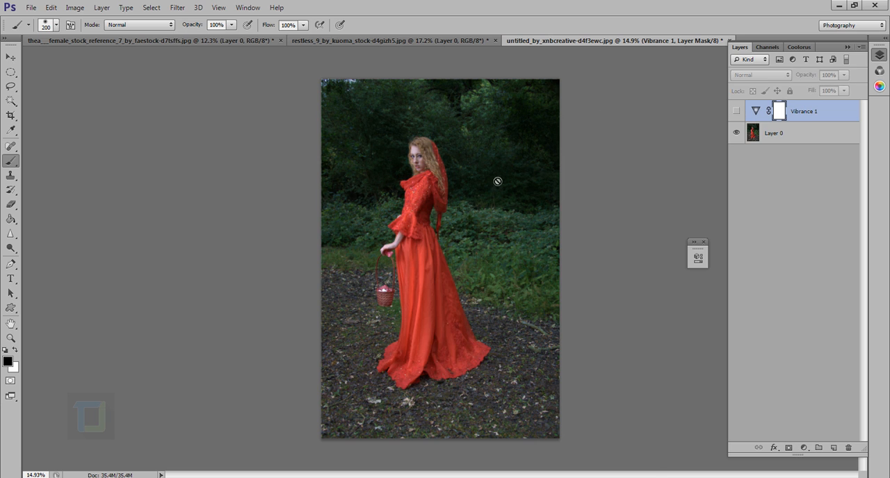
scroll(497, 183, "up", 3)
scroll(523, 258, "up", 3)
left_click(736, 112)
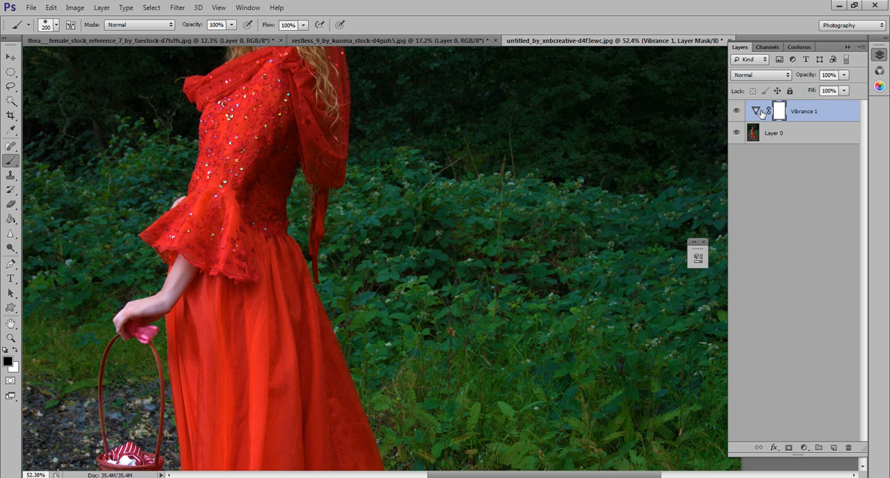
Lower the adjustment layer's Vibrance to -70 and view the effect on the wider photo
left_click(756, 111)
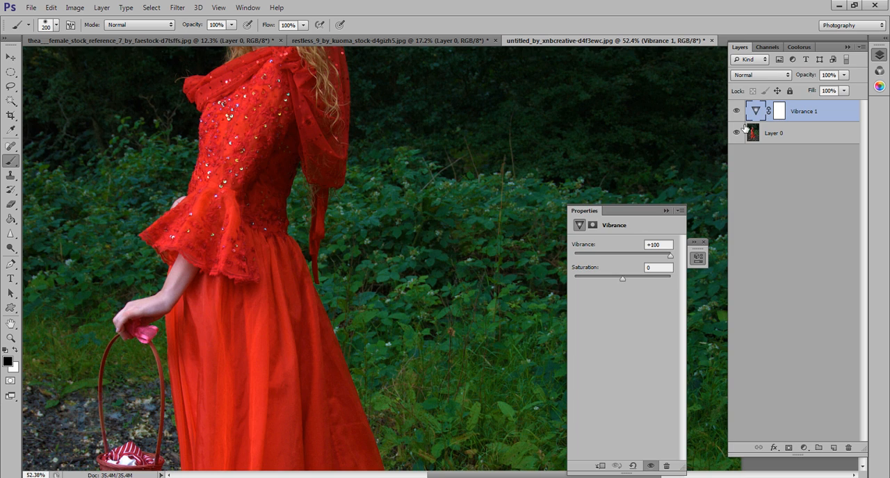
left_click(596, 256)
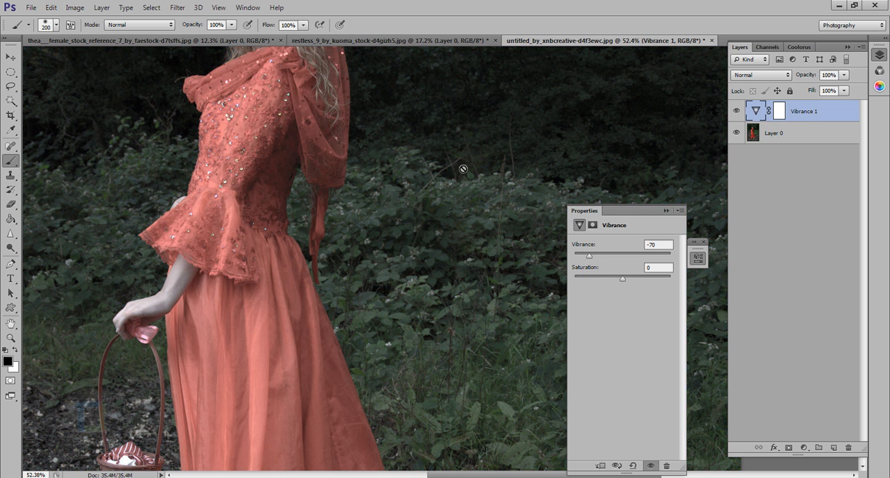
left_click(665, 211)
key("ctrl+0")
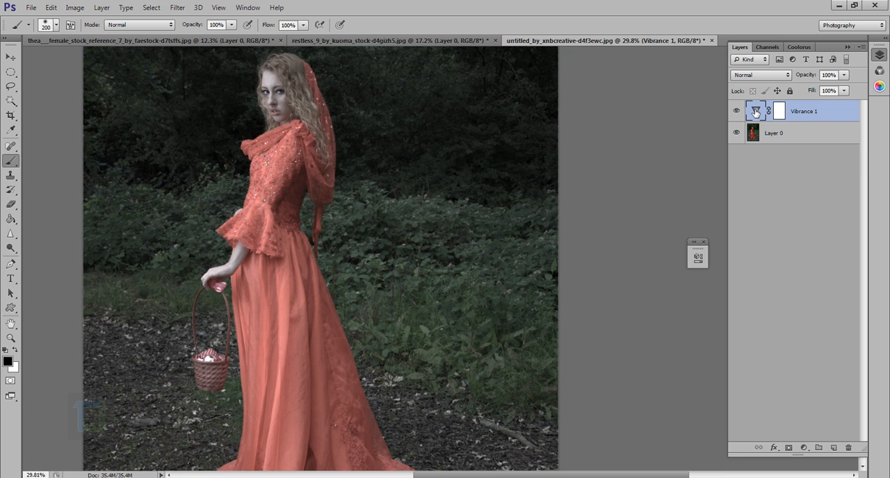
Set the Vibrance 1 adjustment to +100 Vibrance and review the whole photo
double_click(756, 112)
left_click_drag(623, 255, 672, 255)
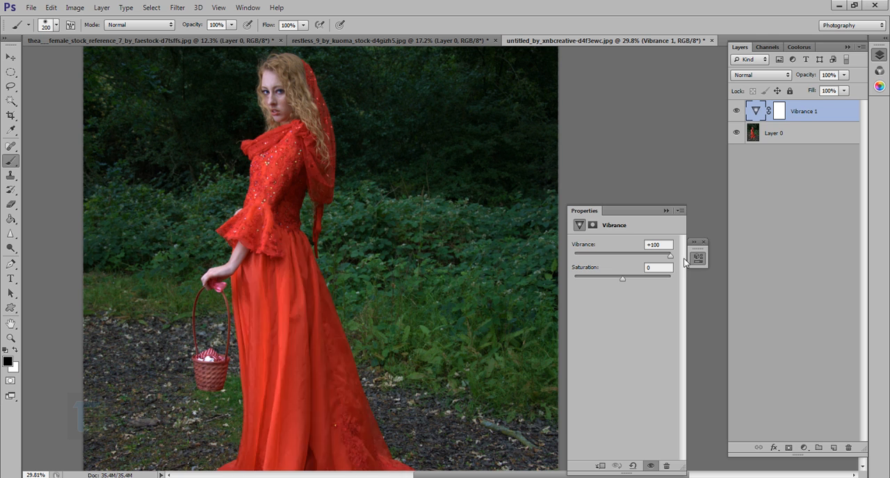
left_click(666, 212)
scroll(310, 196, "down", 3)
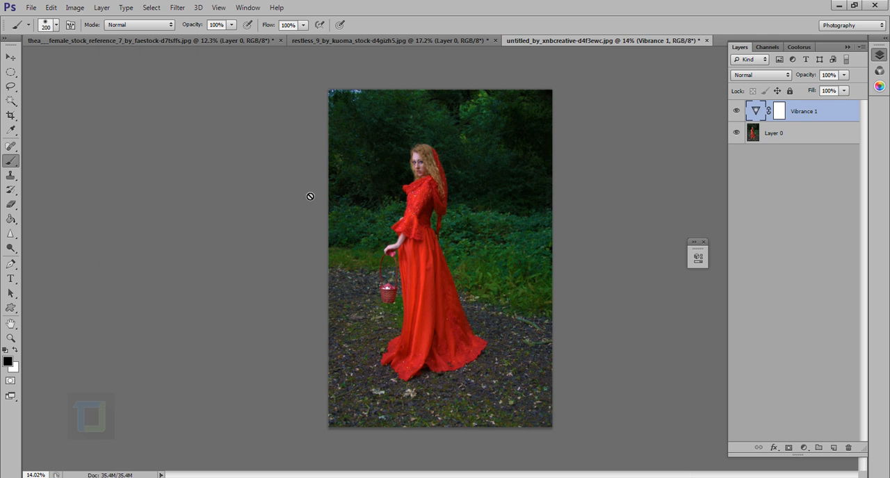
scroll(473, 207, "up", 2)
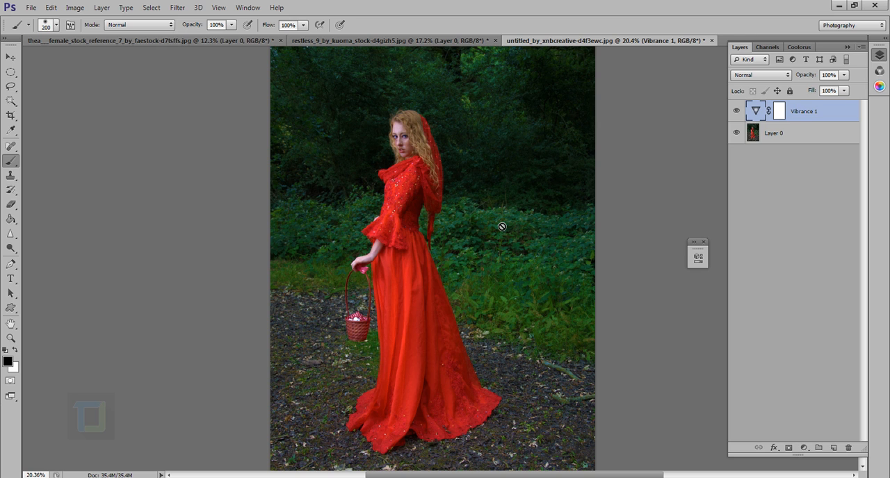
Paint black on the Vibrance 1 mask over the dress's bodice and upper skirt with the soft 200 px Brush, and swap the foreground color to white
left_click(781, 116)
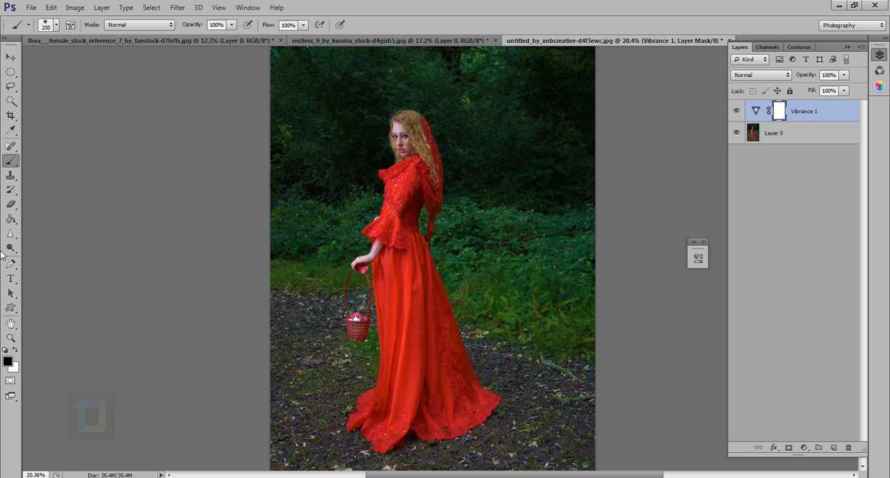
right_click(12, 162)
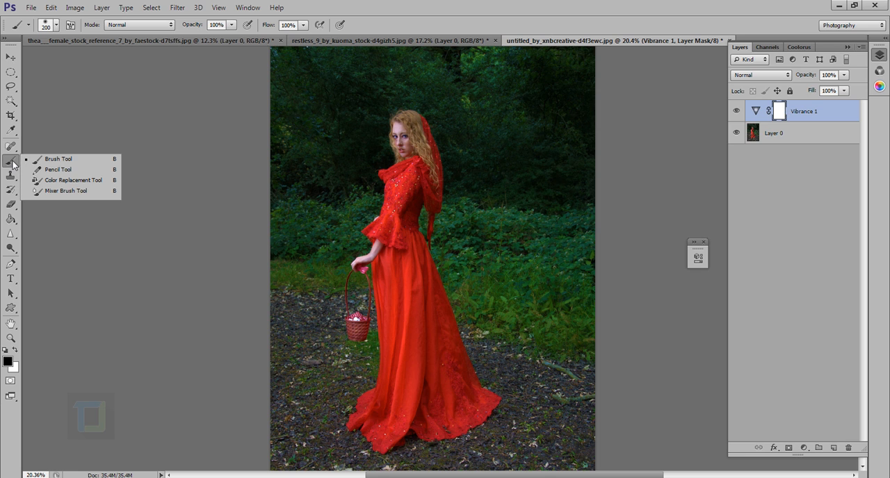
left_click(57, 160)
left_click(56, 25)
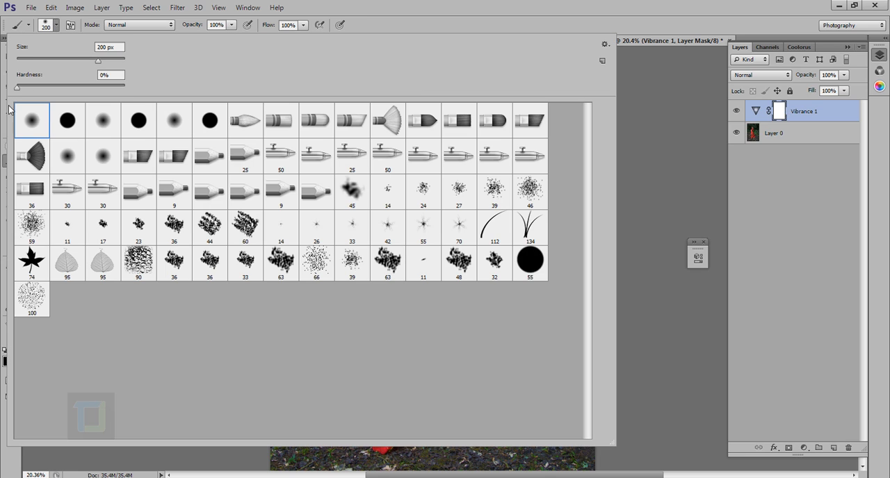
left_click(510, 3)
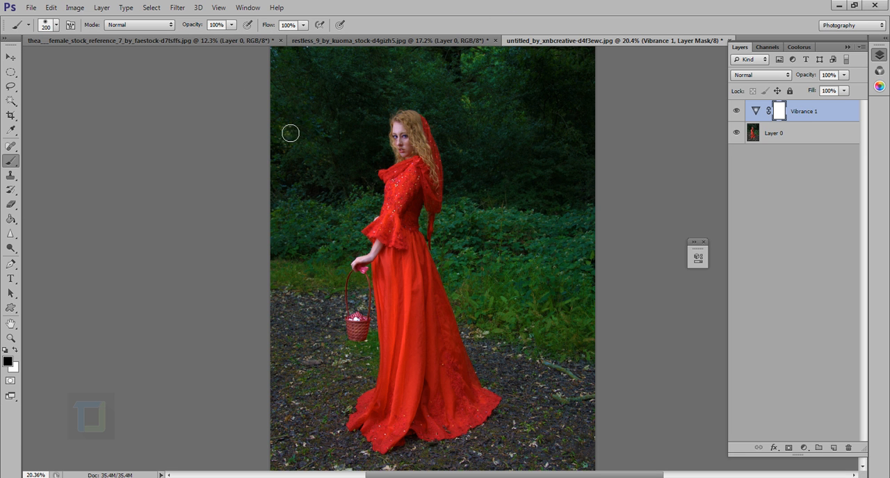
scroll(399, 241, "up", 2)
scroll(418, 241, "up", 3)
mouse_move(434, 246)
left_mouse_down()
mouse_move(437, 366)
mouse_move(429, 281)
mouse_move(404, 262)
mouse_move(408, 318)
mouse_move(447, 212)
left_mouse_up()
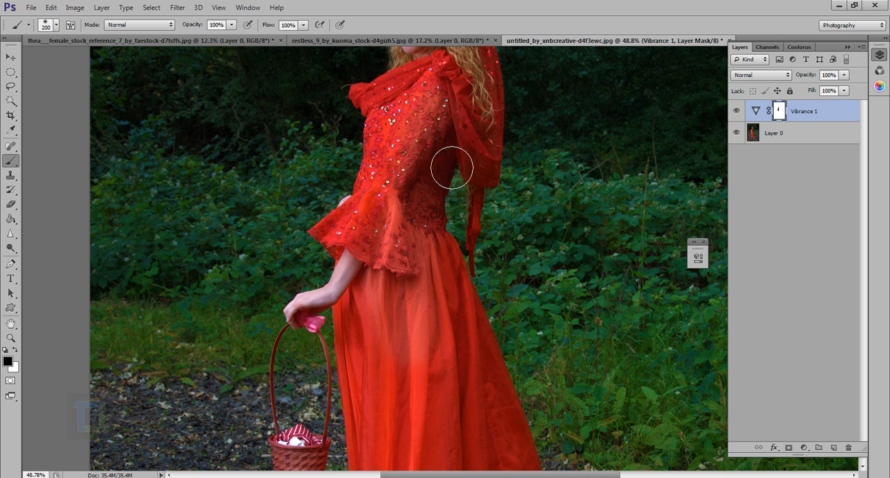
mouse_move(454, 158)
left_mouse_down()
mouse_move(463, 274)
mouse_move(481, 345)
mouse_move(449, 202)
left_mouse_up()
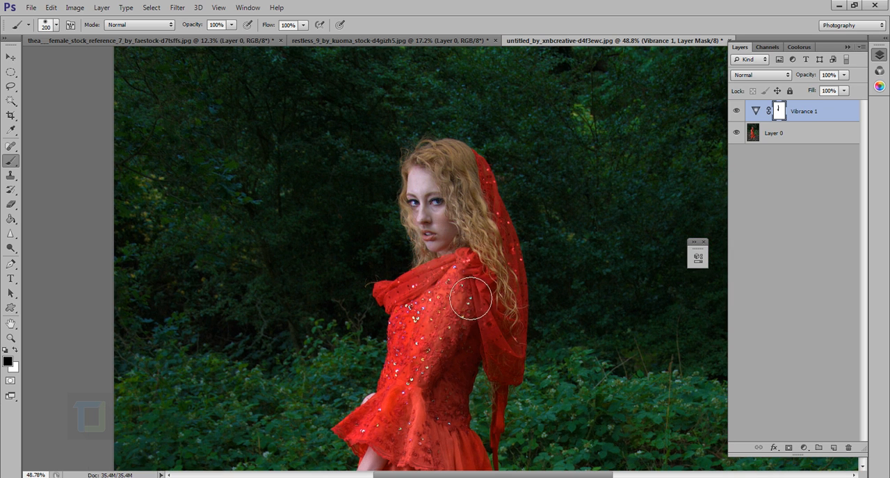
key("x")
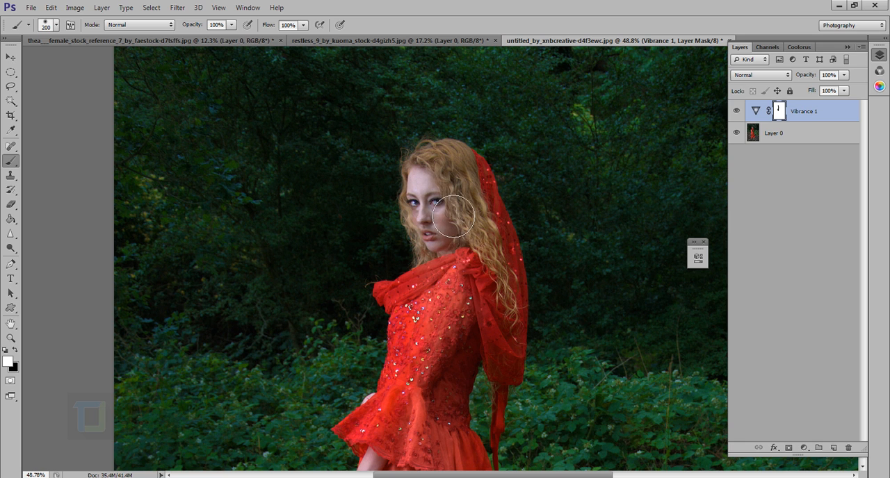
Paint white on the Vibrance 1 mask over the dress's bodice and skirt to restore the adjustment, and view the whole photo
mouse_move(454, 216)
left_mouse_down()
mouse_move(452, 317)
mouse_move(451, 199)
mouse_move(458, 381)
mouse_move(477, 301)
mouse_move(432, 476)
left_mouse_up()
left_click_drag(457, 402, 457, 204)
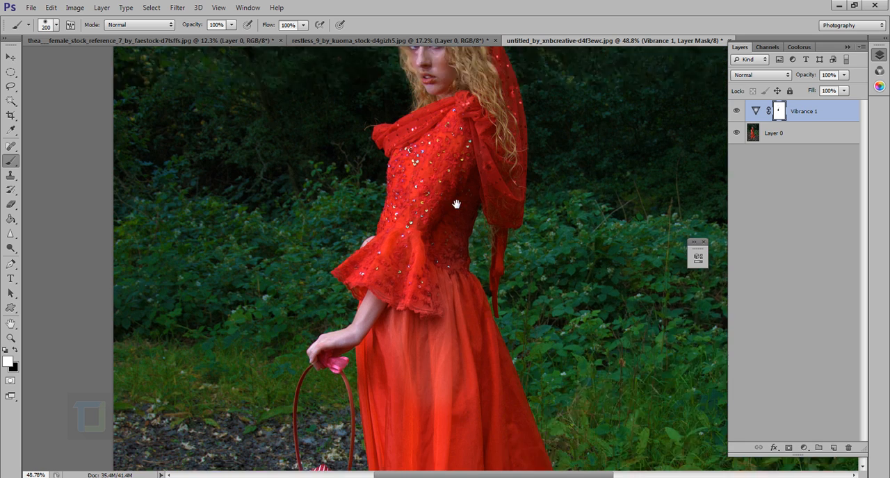
mouse_move(450, 254)
left_mouse_down()
mouse_move(417, 297)
mouse_move(456, 412)
left_mouse_up()
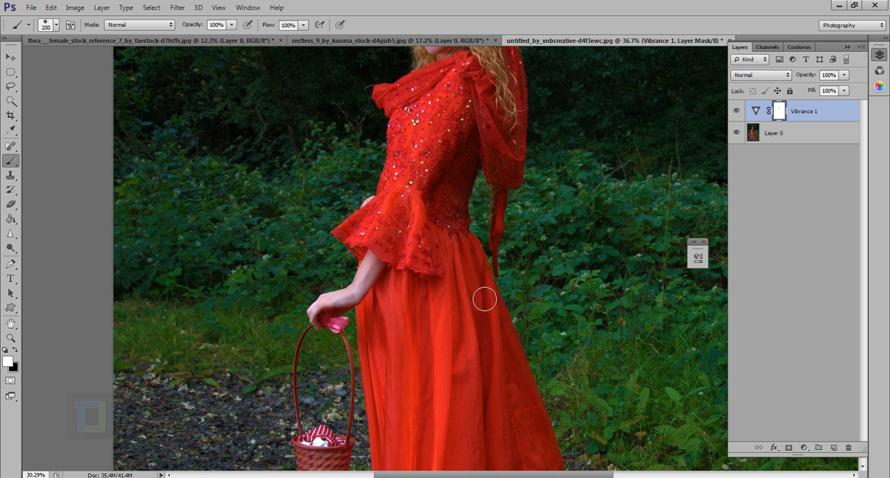
key("ctrl+0")
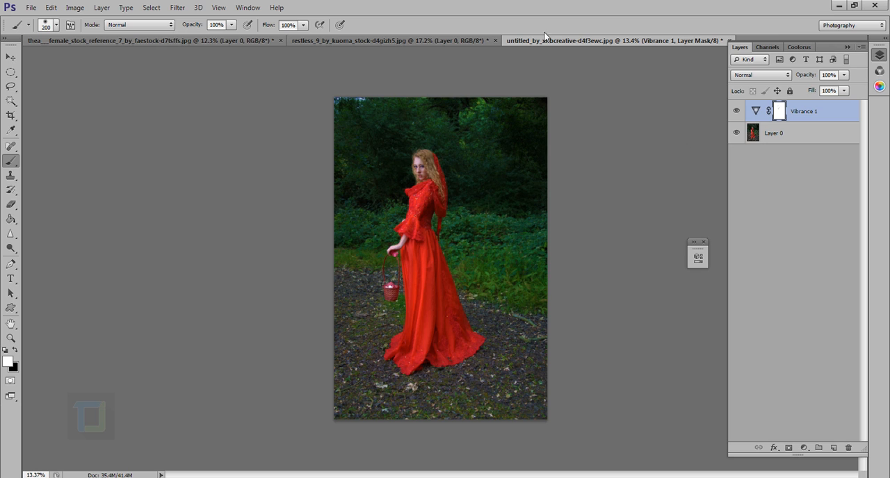
Review the white-dress forest portrait and the beach portrait, ending on the white-dress photo
left_click(366, 40)
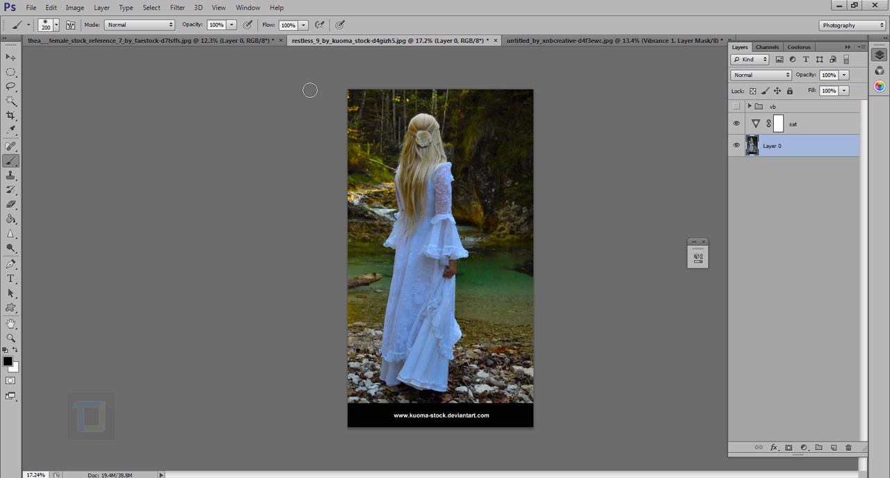
left_click(253, 40)
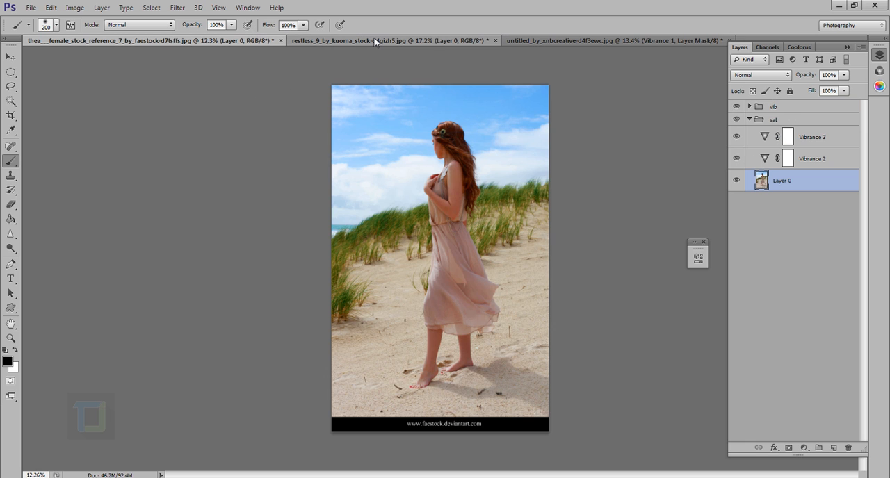
left_click(374, 42)
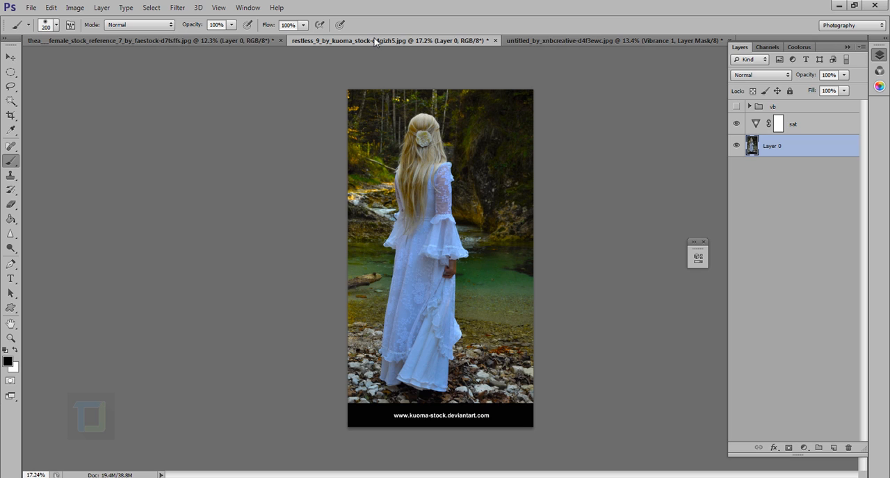